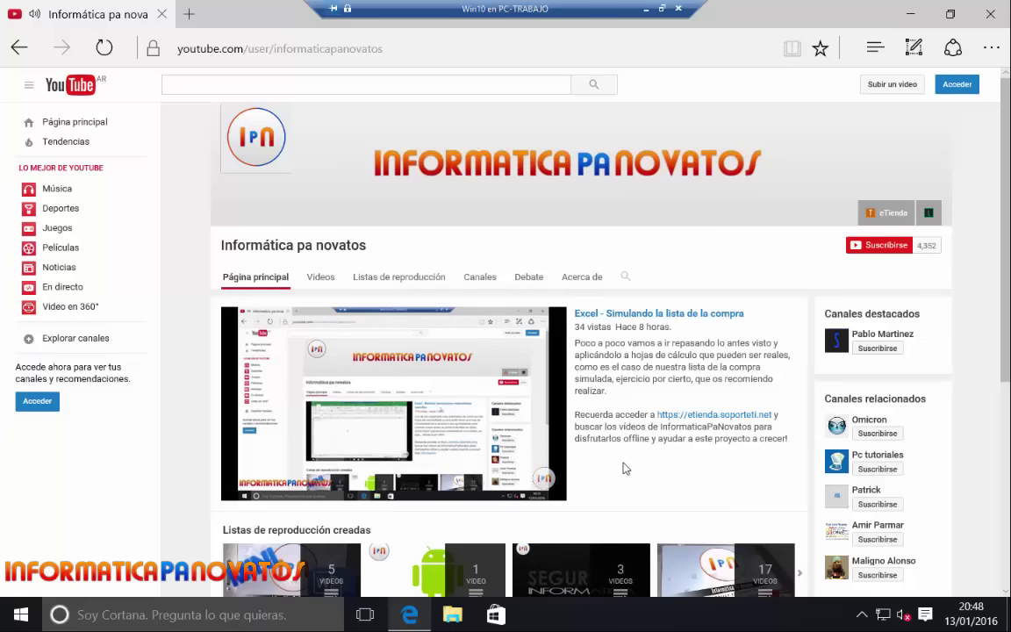
Open the Windows Start menu over the Edge window showing the YouTube channel.
key(super)
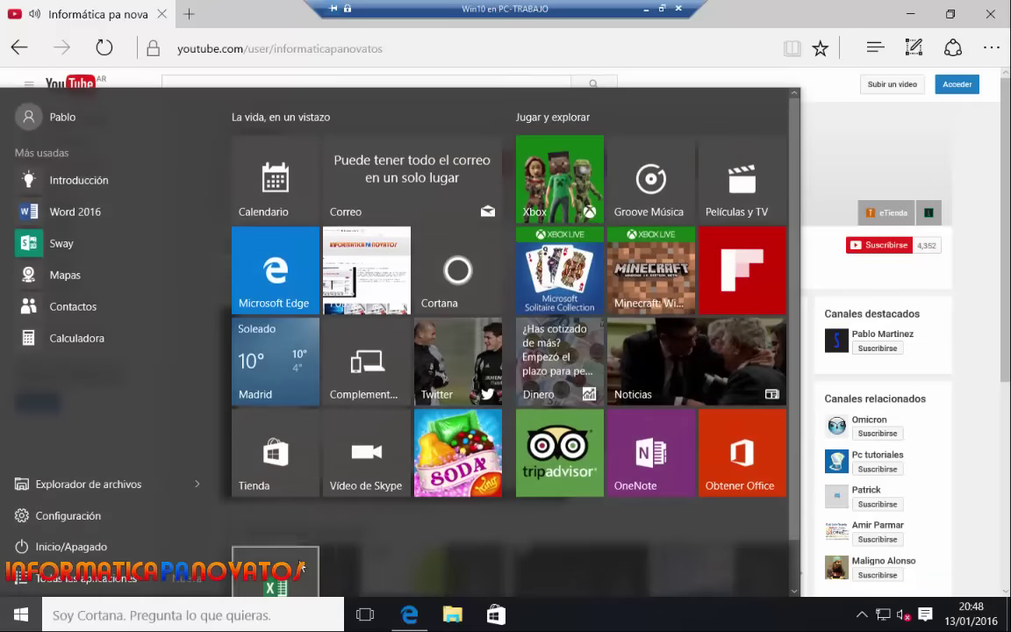
Launch Excel from the Start menu and create a 'Libro en blanco' workbook.
click(301, 568)
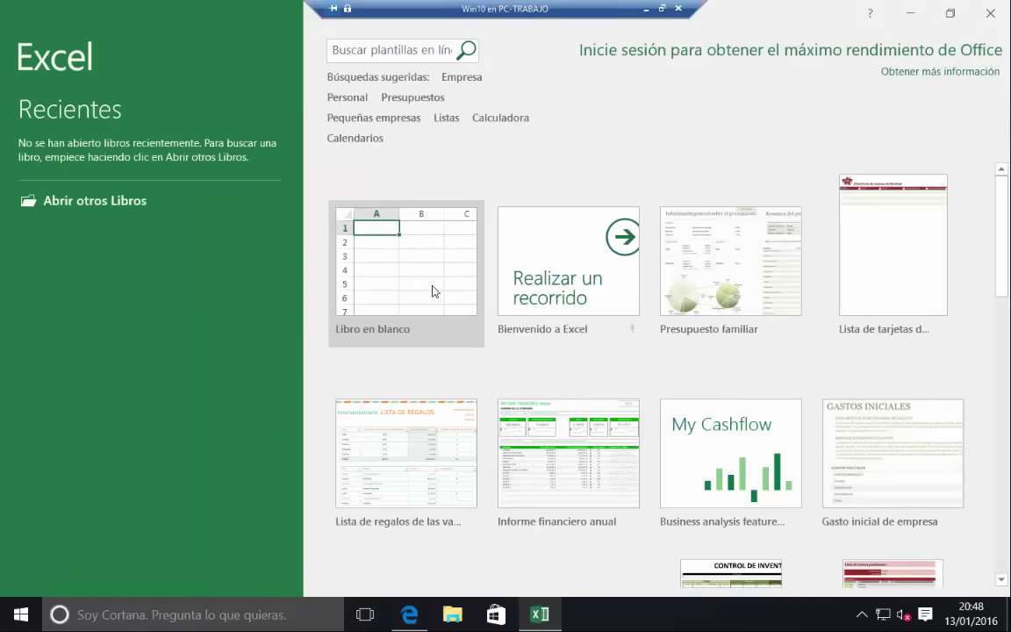
click(434, 289)
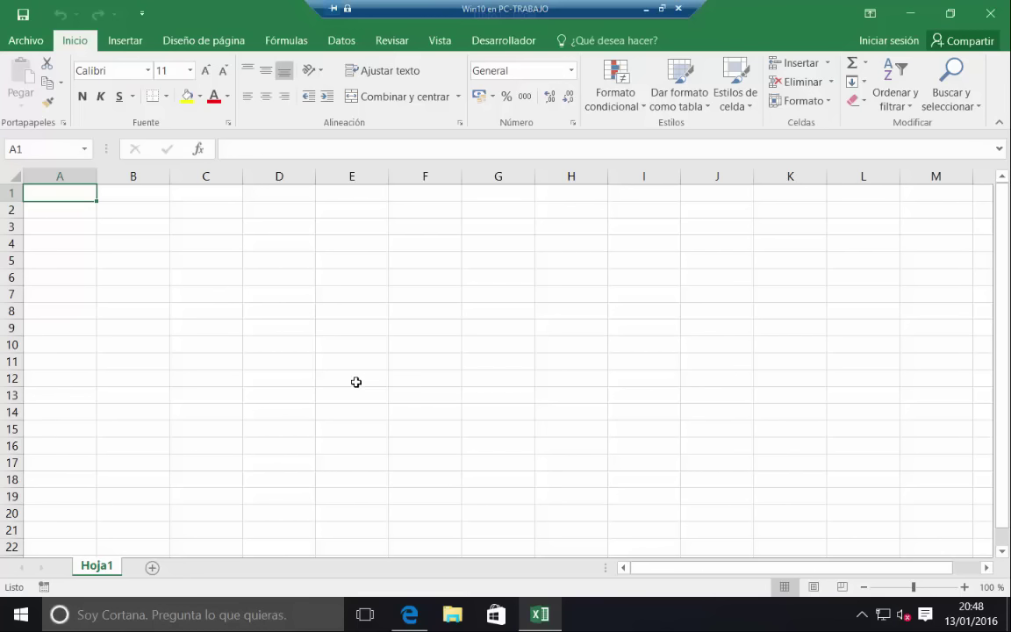
click(145, 209)
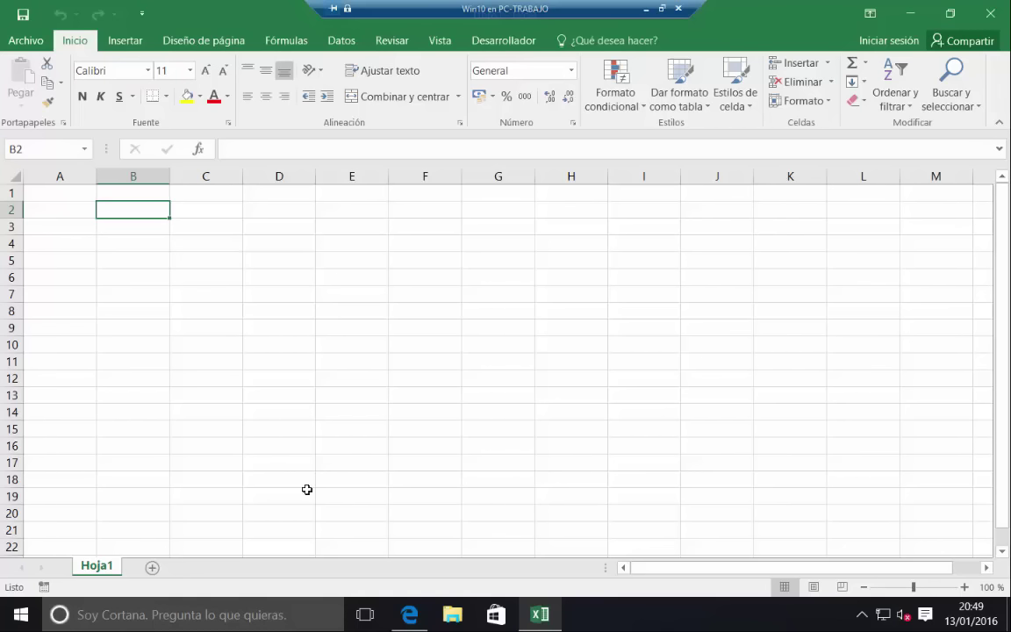
click(409, 614)
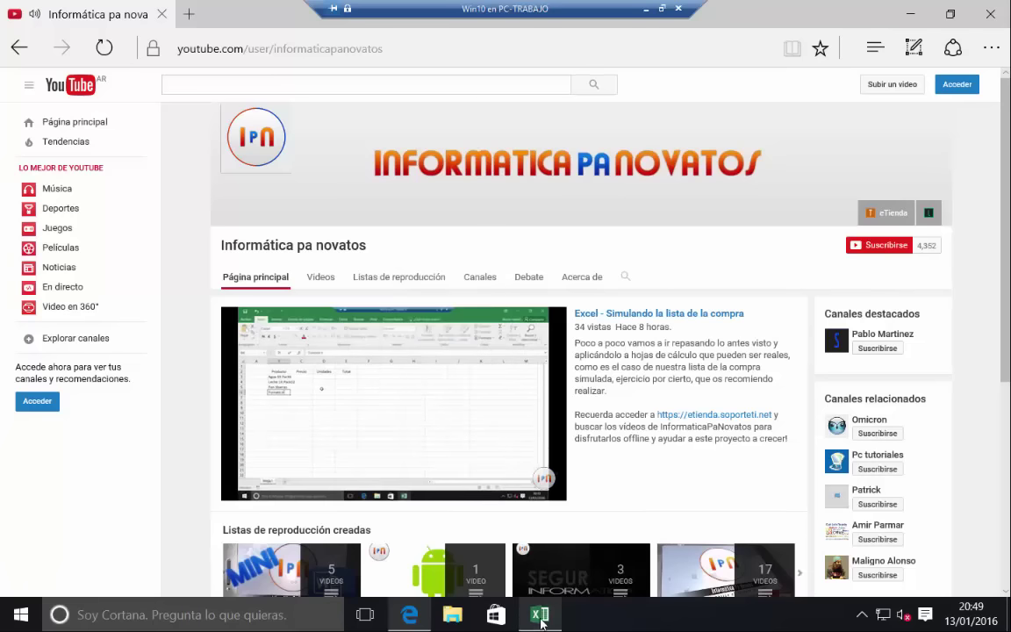
mouse_move(539, 614)
click(519, 553)
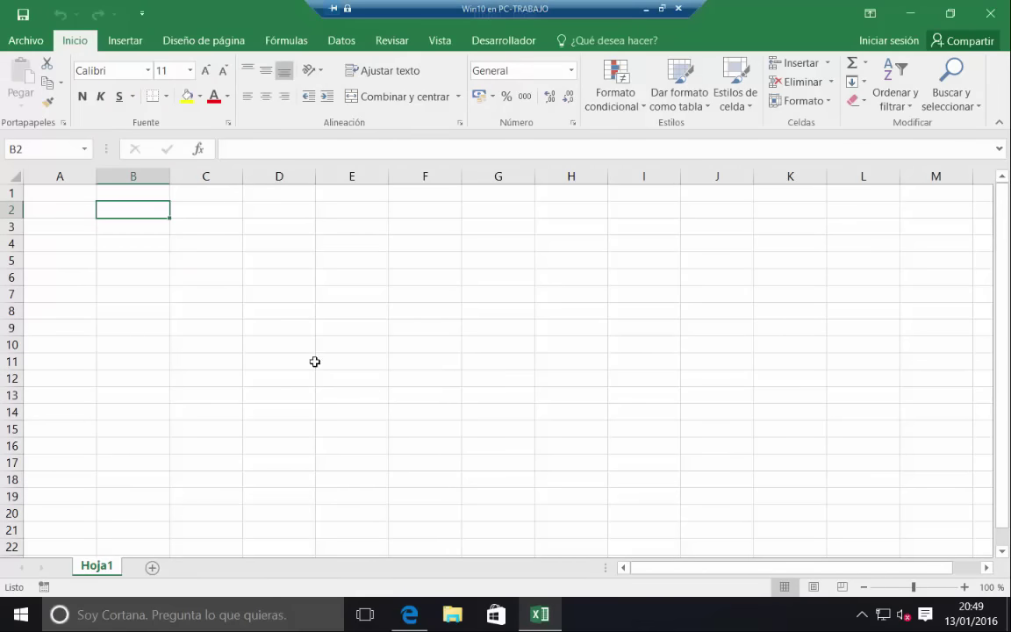
Enter the labels Mes, Ingresos papá and Ingresos pmamá in B2:B4 and widen column B.
text(Mes)
key(Return)
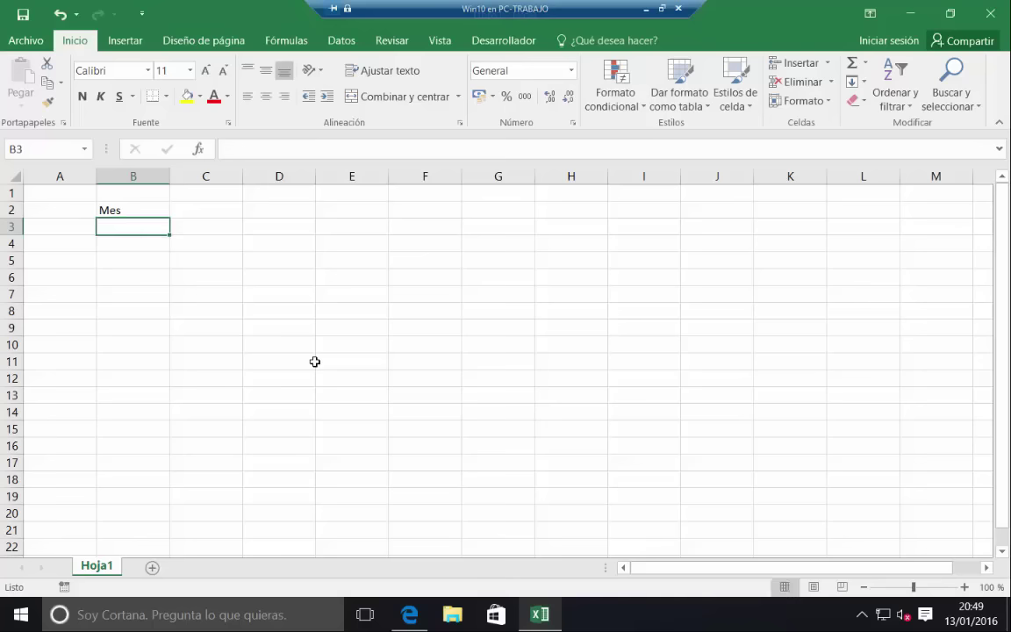
text(Ingresos)
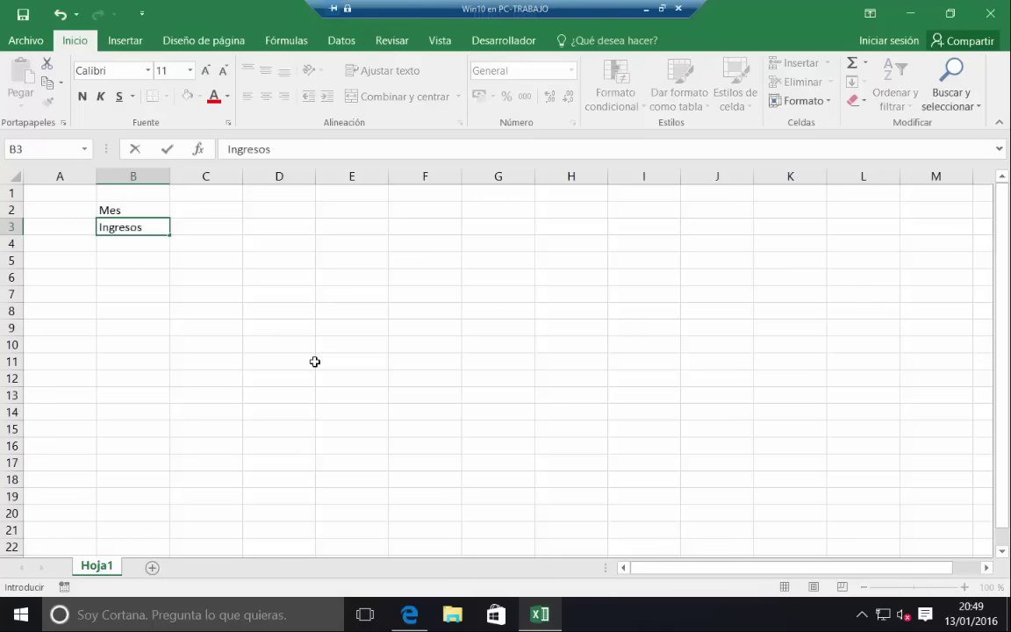
text( papá)
key(Return)
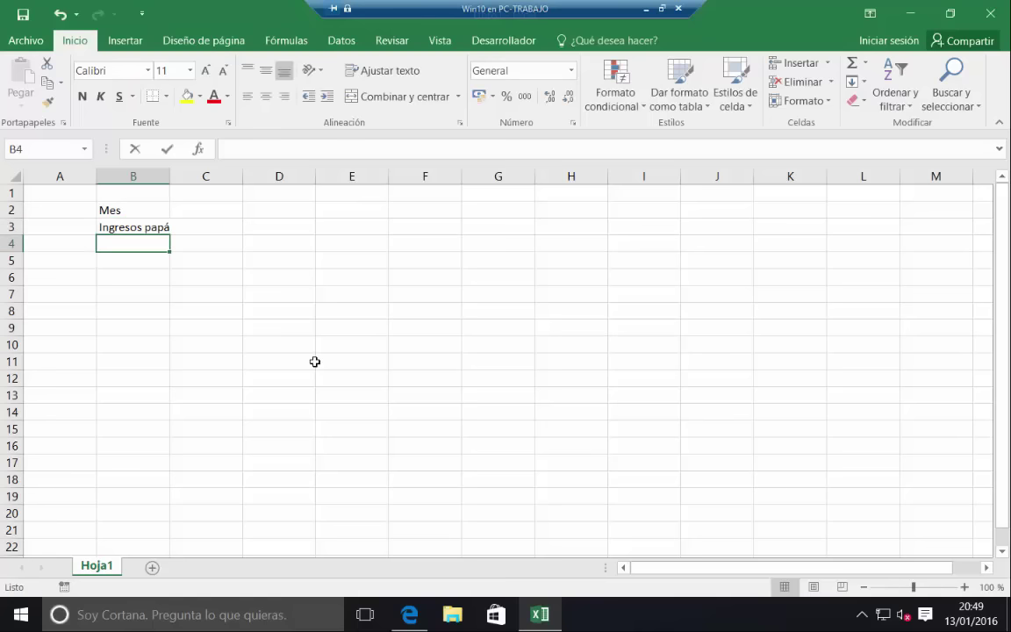
text(Ingresos pmamá)
key(Return)
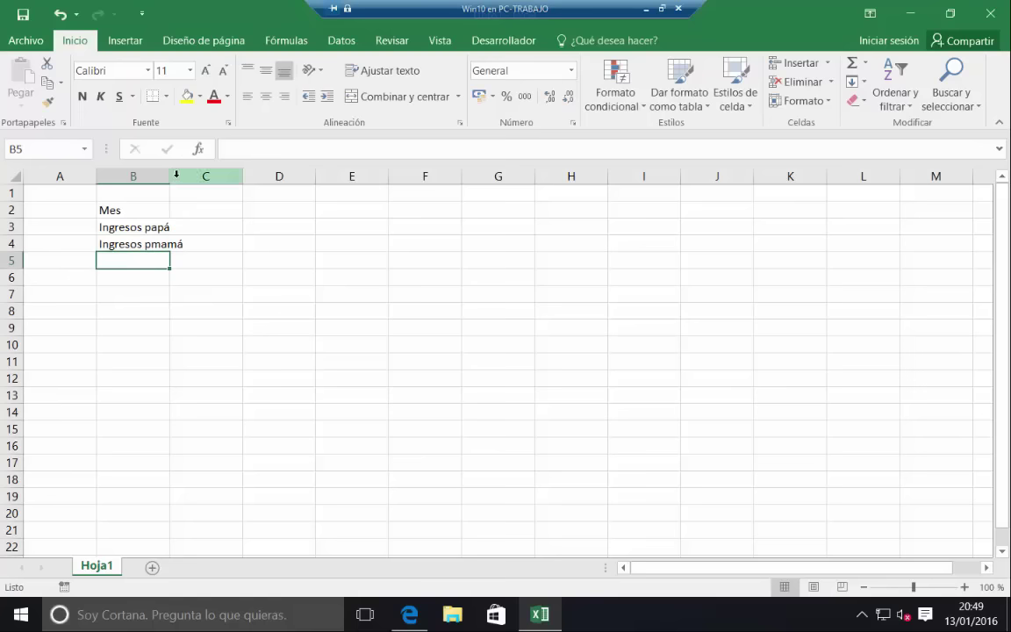
drag(175, 175, 208, 175)
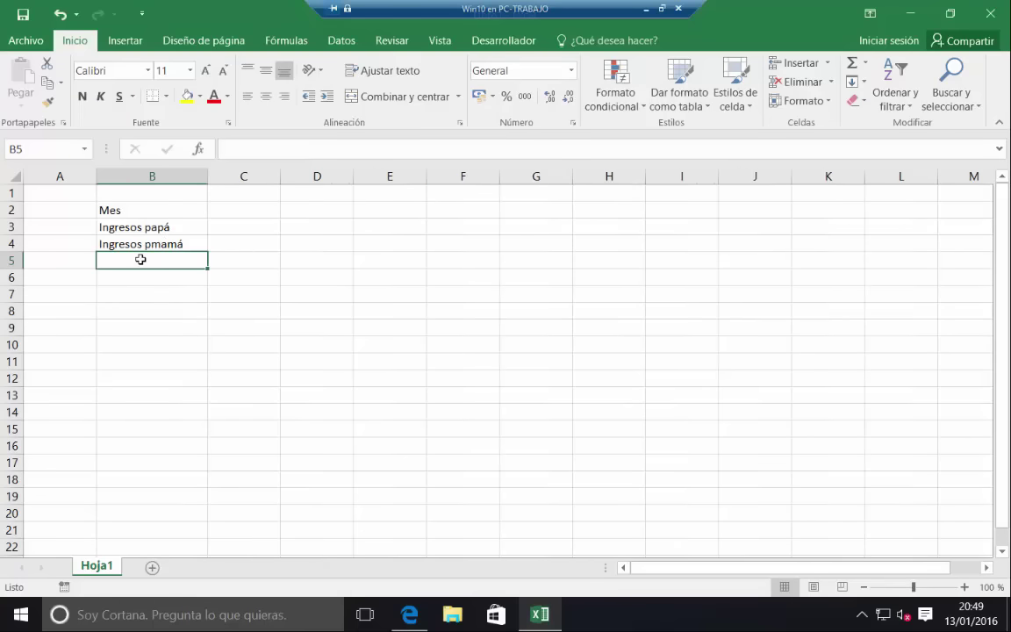
Add Ingresos extra, Gastos casa, Gastos coche, Gastos familia and Imprevistos in B5:B9, then select B2:B9.
text(Ingresos extra)
key(Return)
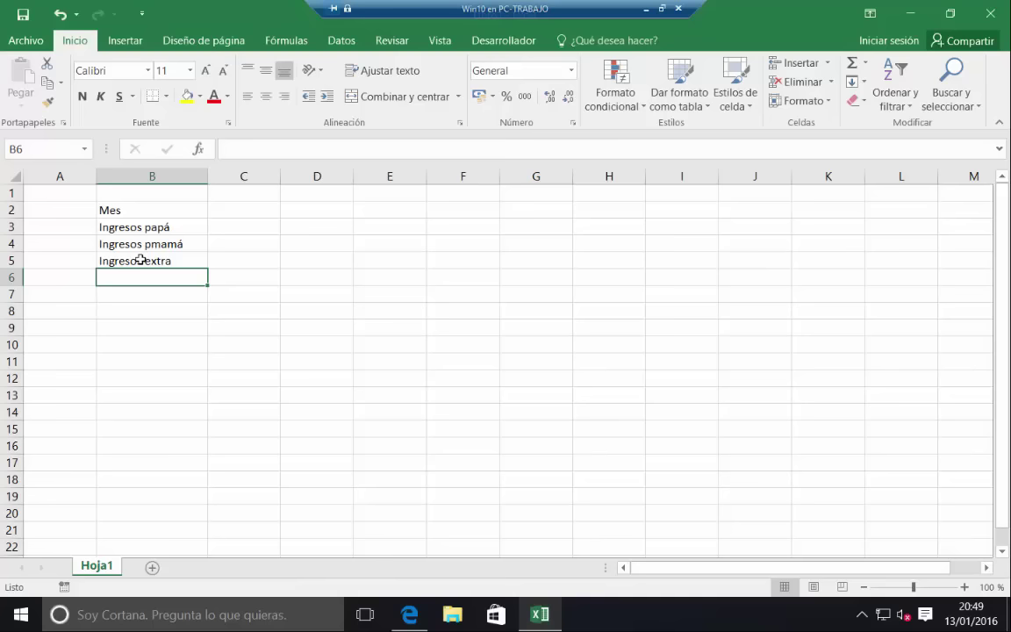
text(Gastos casa)
key(Return)
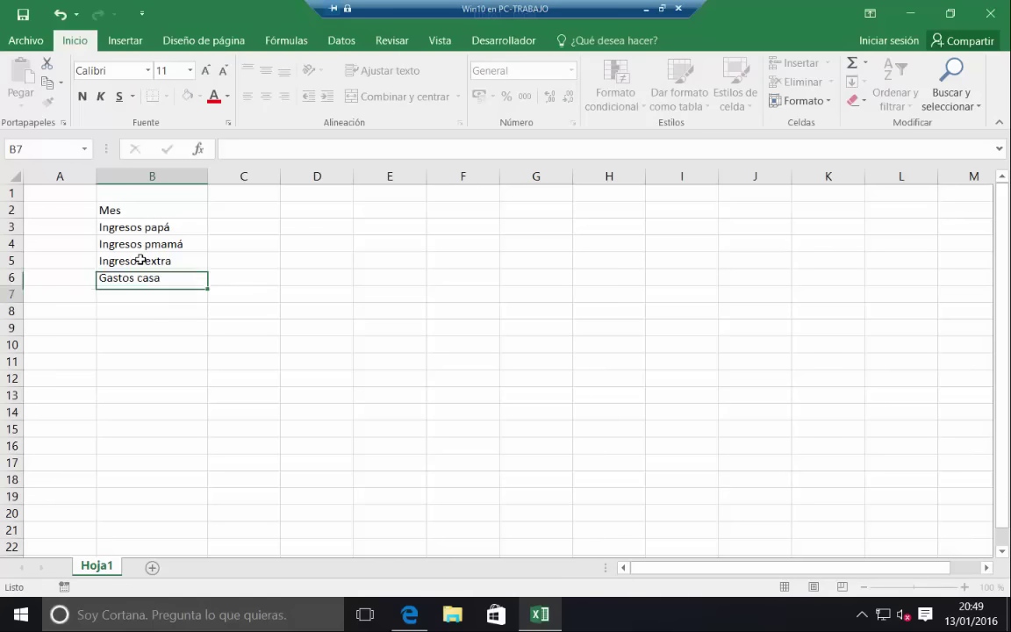
text(Gastos coch)
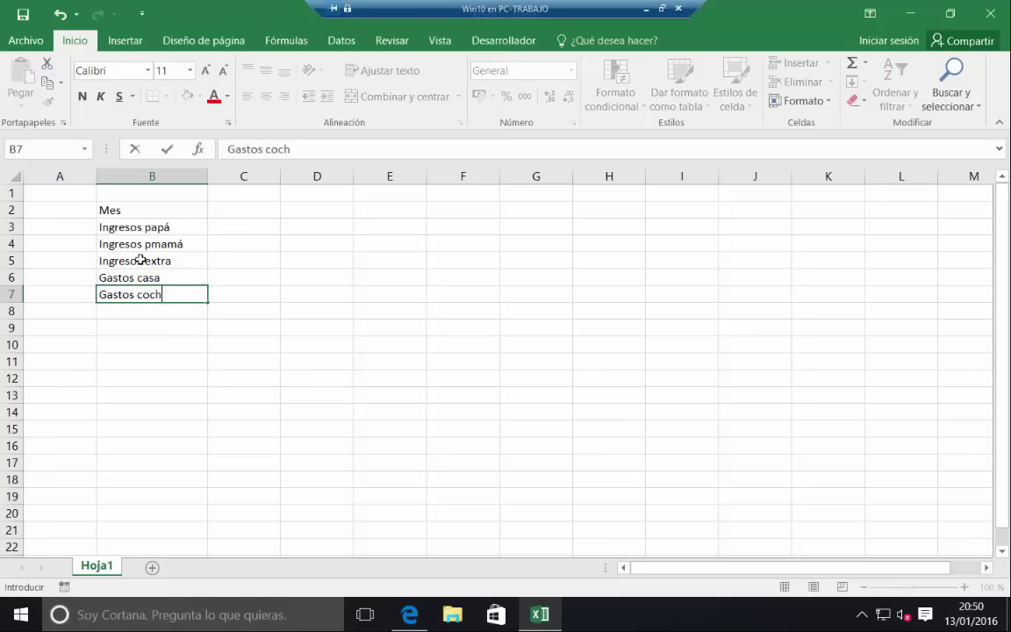
text(e)
key(Return)
text(Gastos familia)
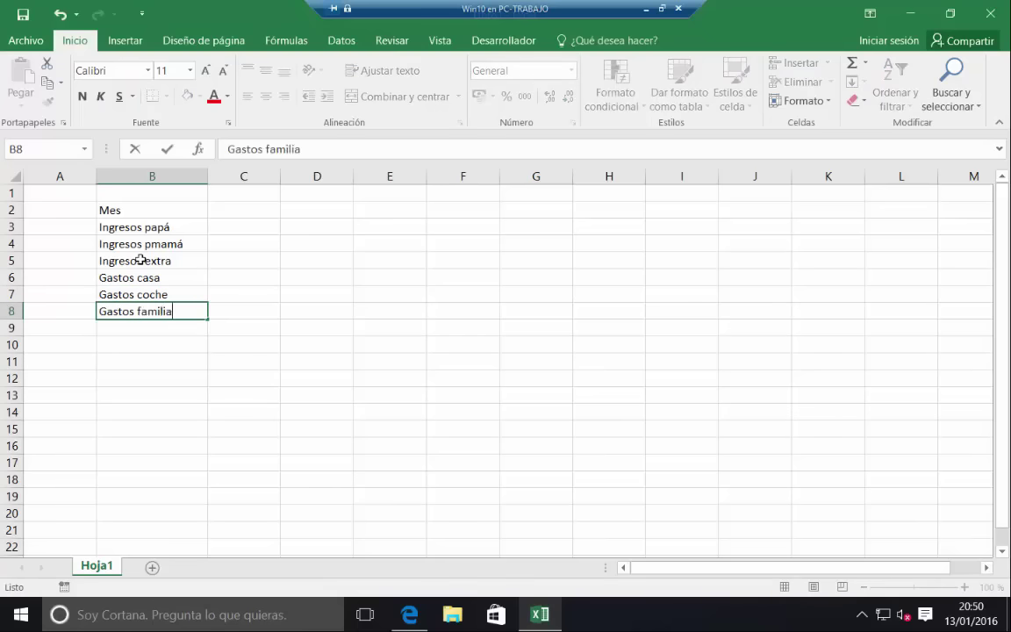
key(Return)
text(Imprevistos)
key(Return)
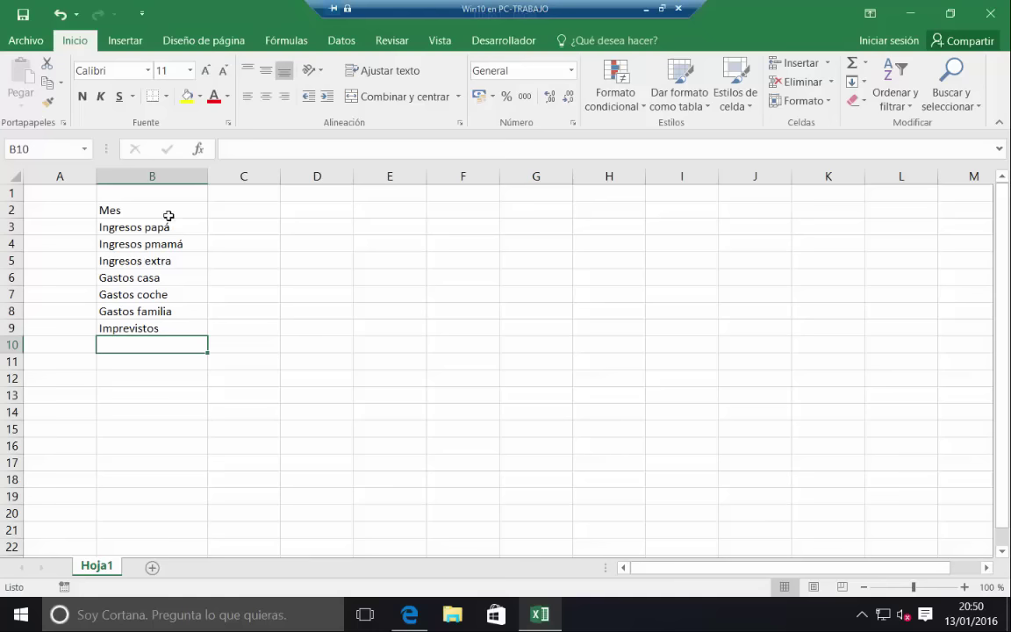
drag(162, 213, 158, 330)
Right-align the row labels, enter Enero in C2 and add Balance in B10.
click(284, 96)
click(242, 214)
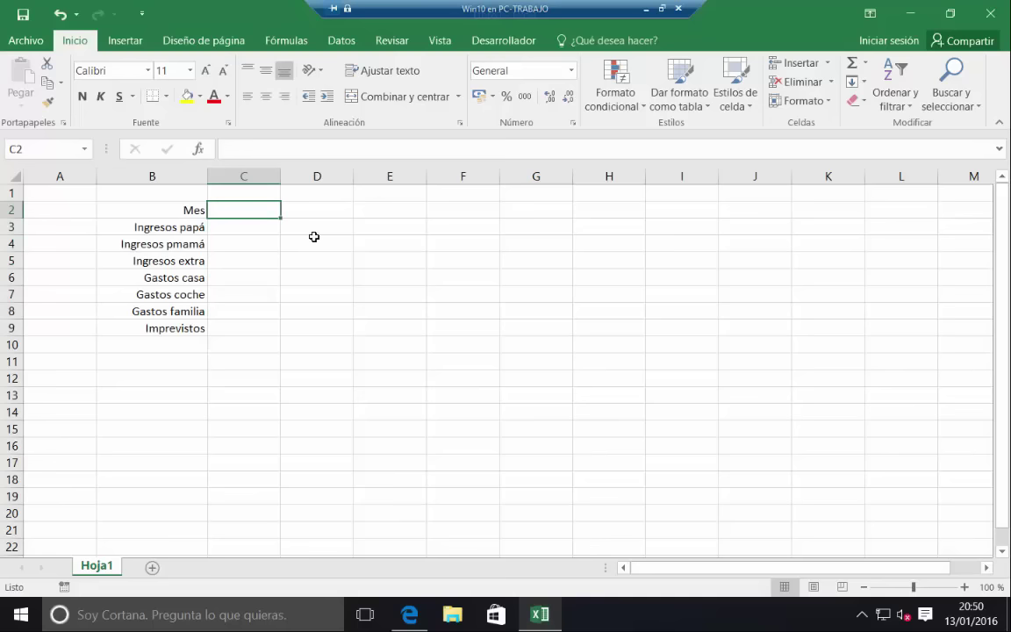
text(Enero)
key(Return)
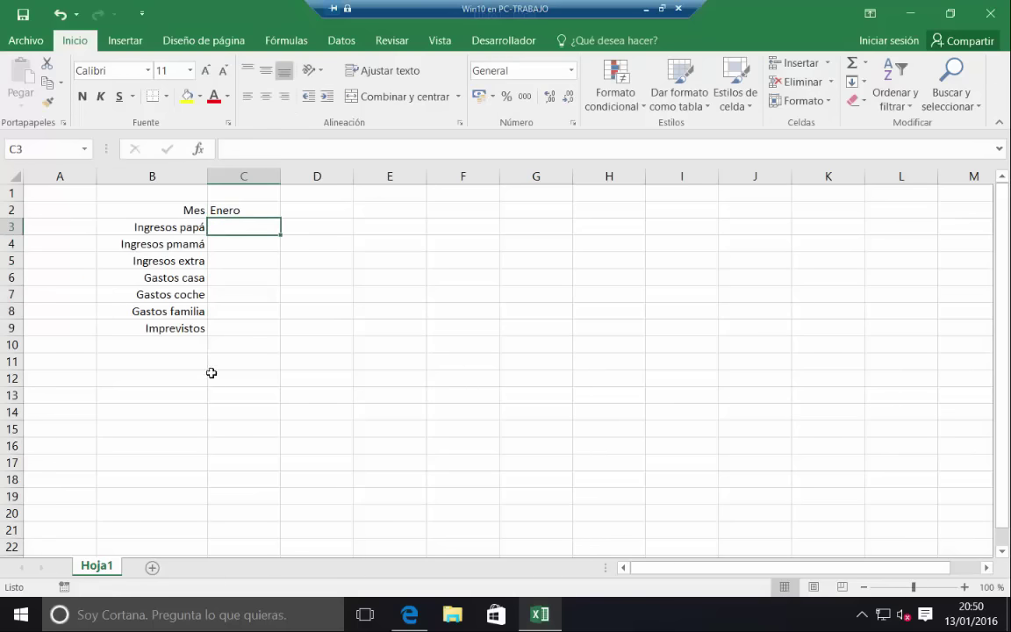
click(148, 345)
text(Balanc)
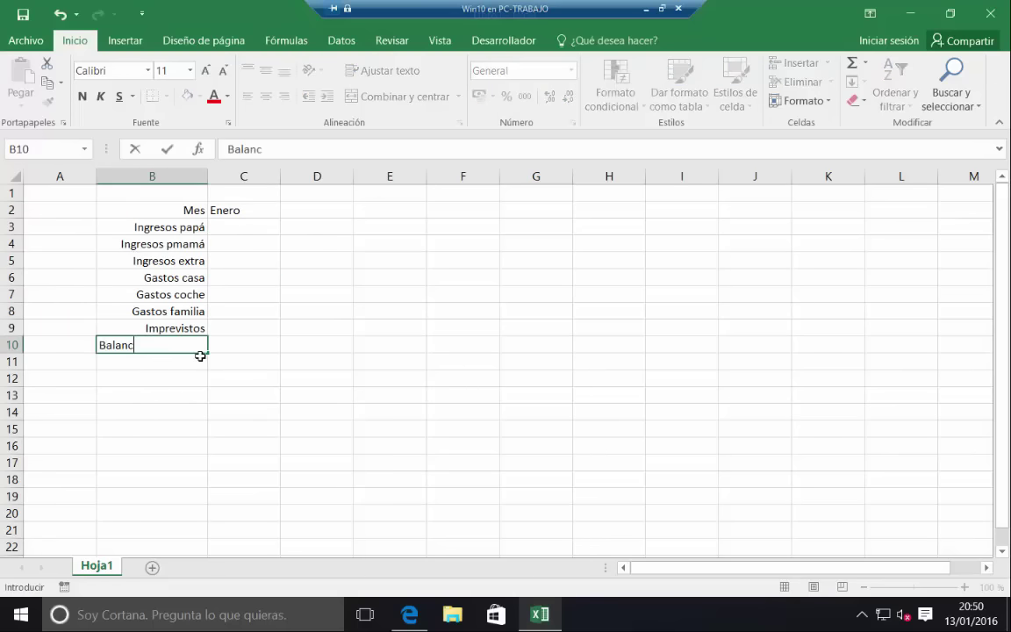
text(e)
key(Return)
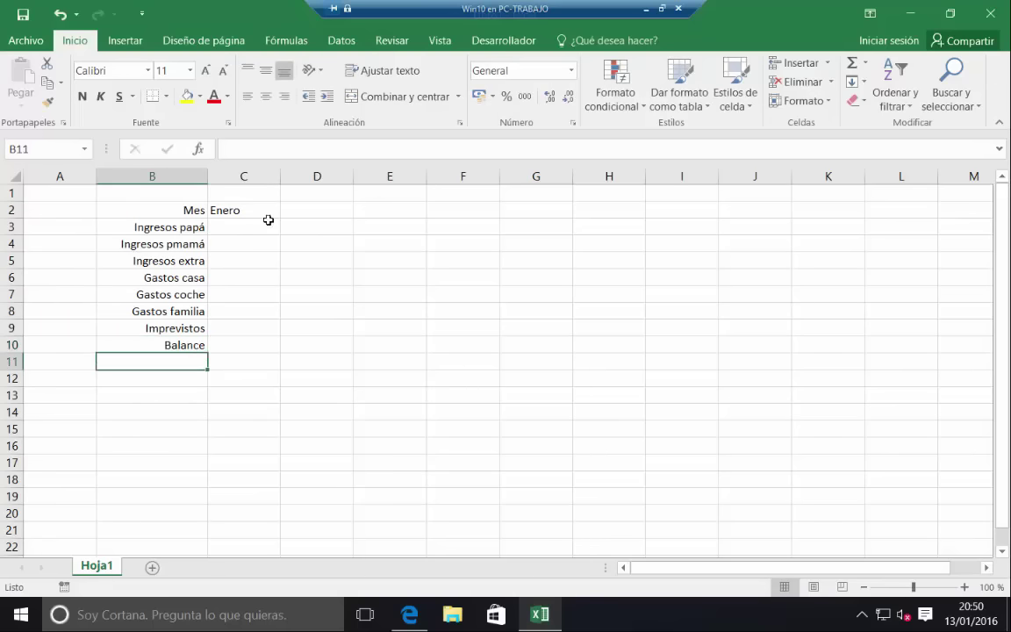
Fill the months Enero to Diciembre across C2:N2, centre them, and narrow columns A and B.
click(284, 214)
click(279, 216)
drag(282, 219, 663, 222)
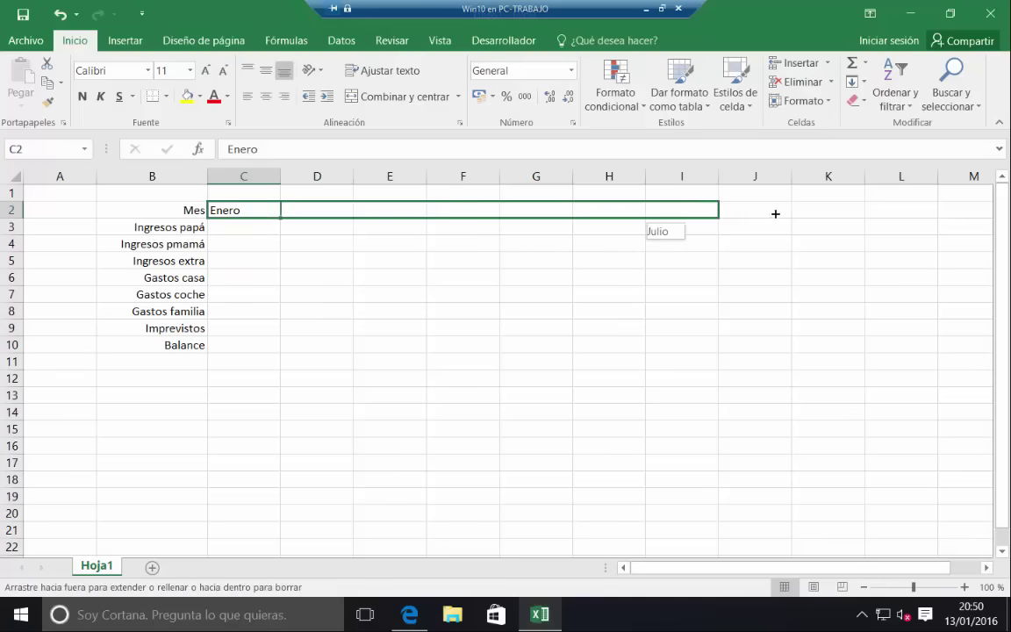
mouse_move(663, 222)
mouse_down()
mouse_move(949, 209)
mouse_move(770, 213)
mouse_move(804, 208)
mouse_up()
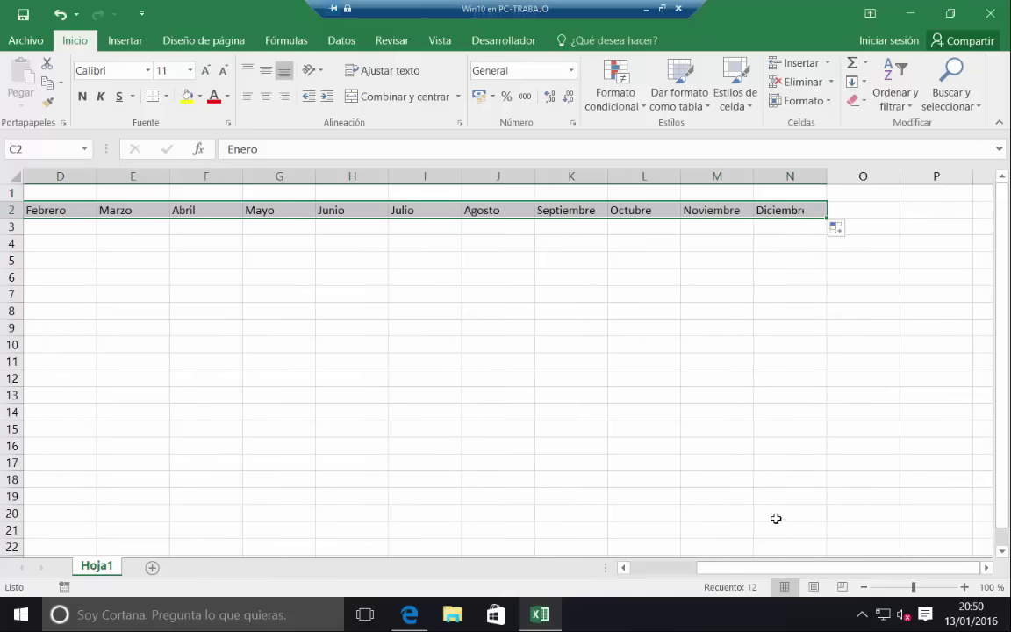
drag(766, 571, 533, 580)
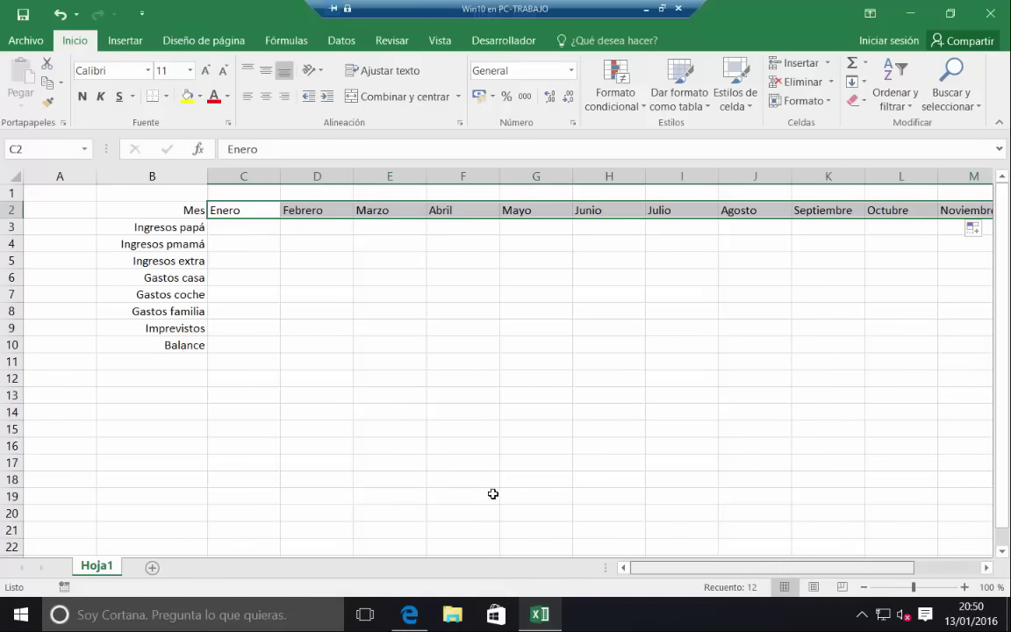
click(266, 96)
drag(96, 176, 35, 178)
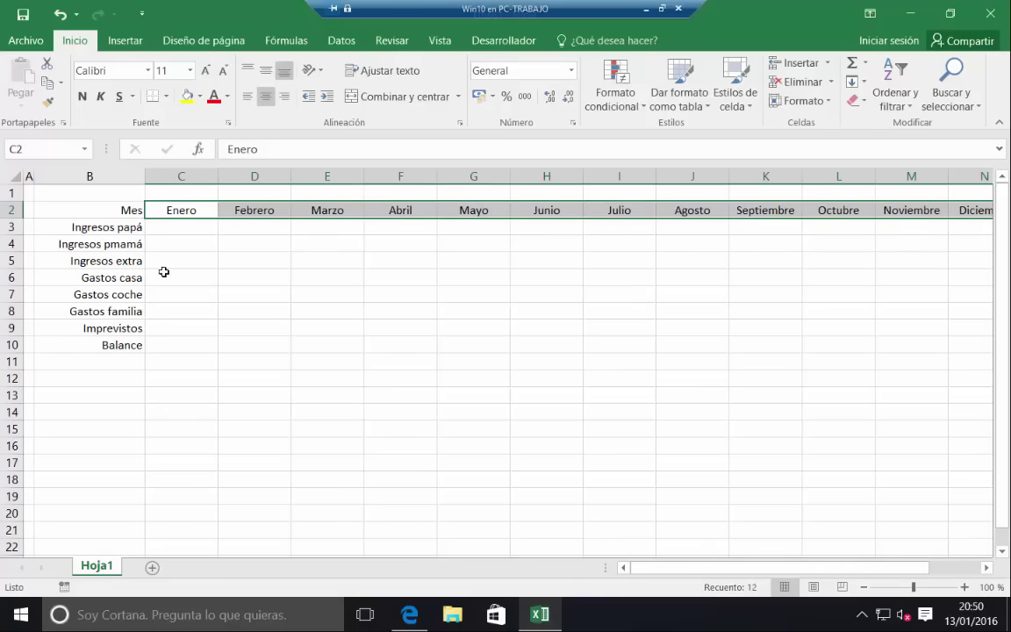
drag(145, 177, 124, 183)
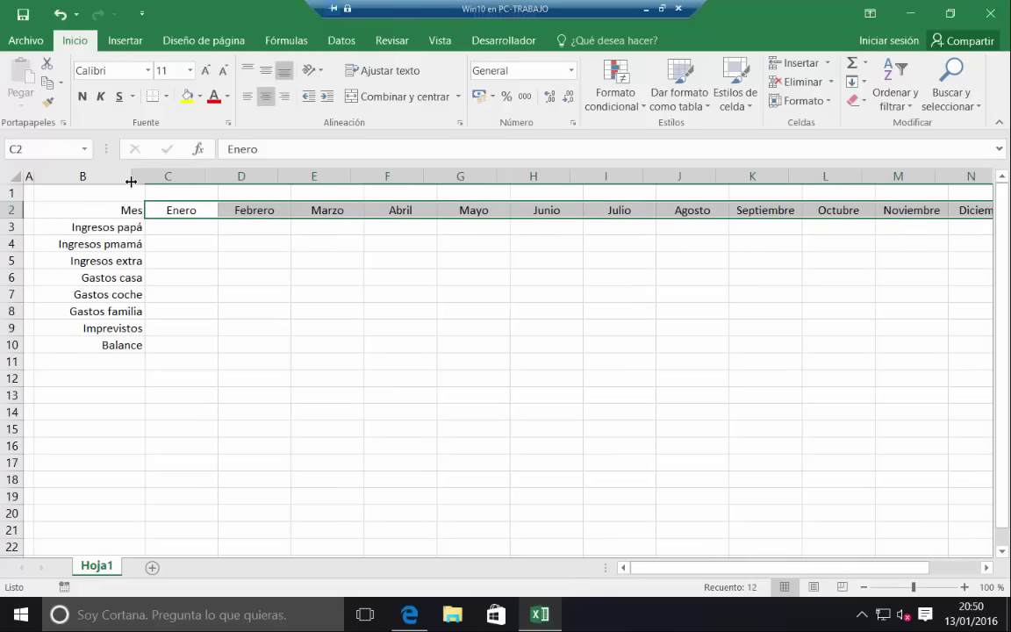
click(386, 412)
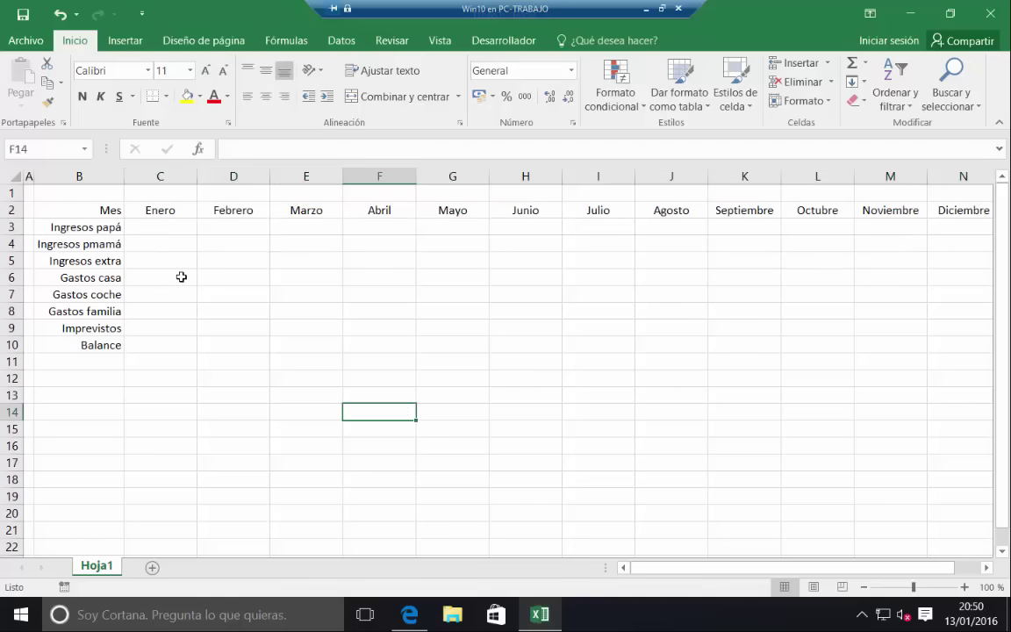
Enter January income amounts 500, 560 and 23 in C3:C5.
click(156, 343)
click(145, 224)
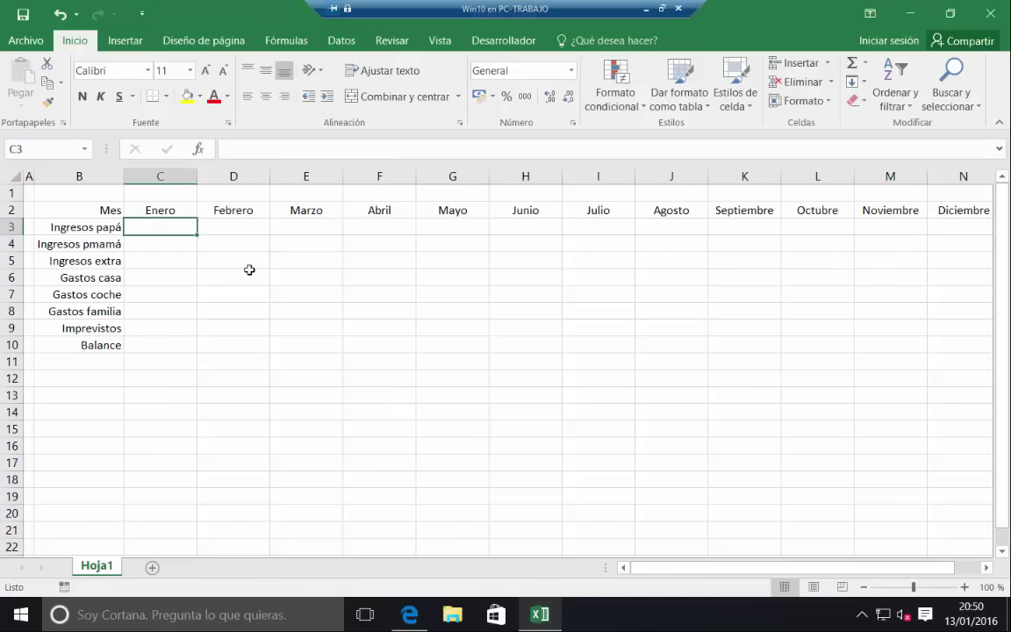
text(50)
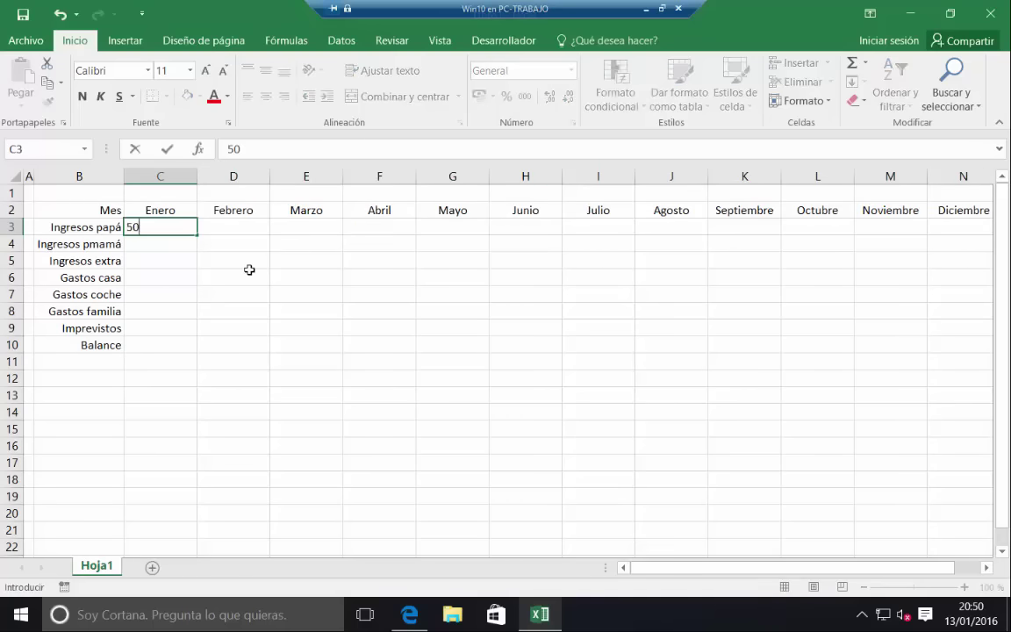
text(0)
key(Return)
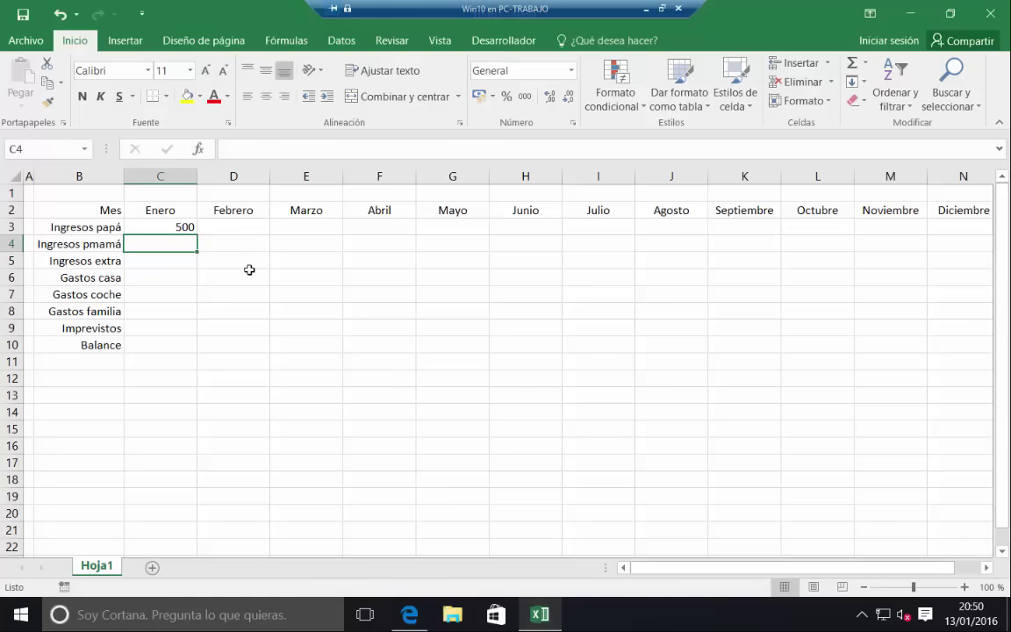
text(560)
key(Return)
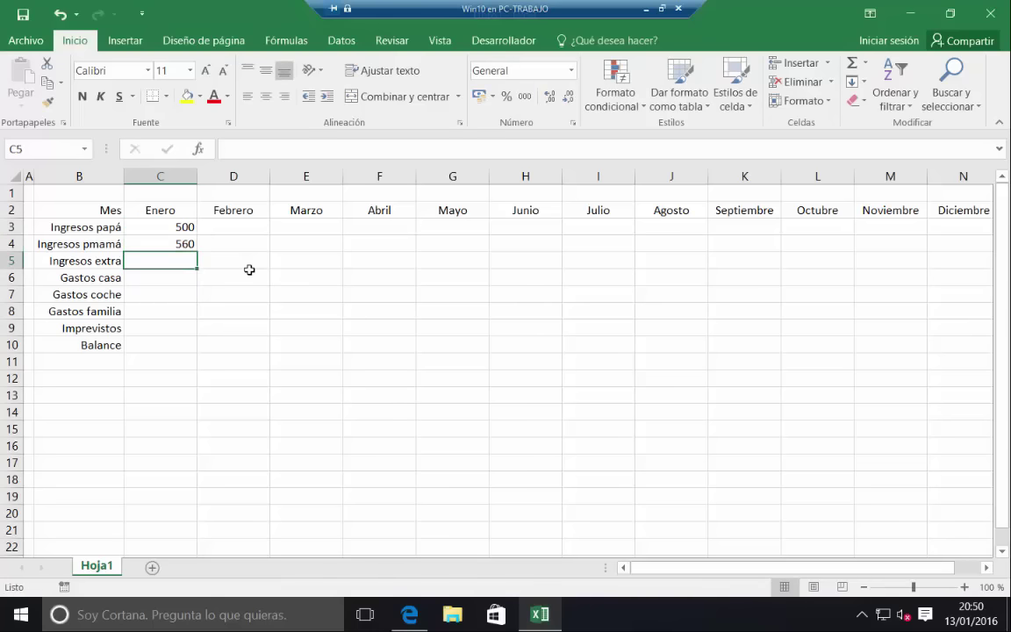
text(23)
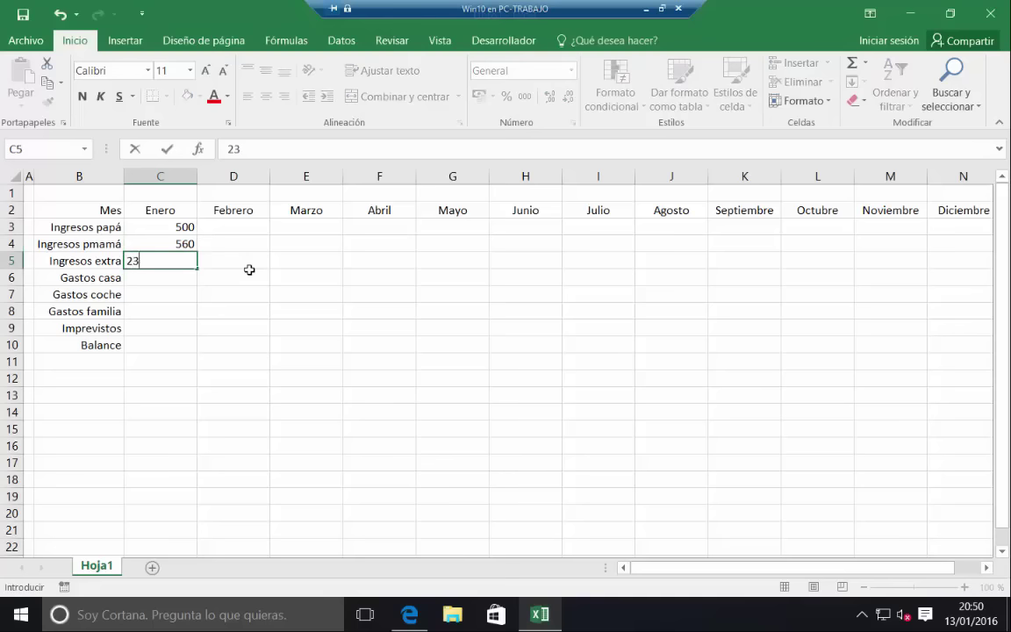
key(Return)
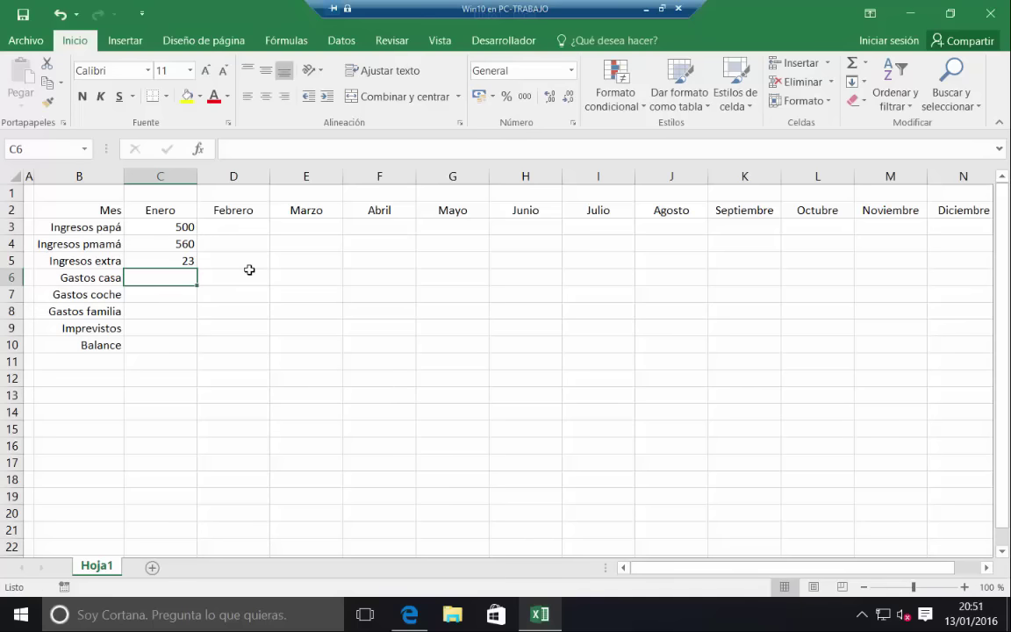
Enter January expense amounts 450, 84, 320 and 0 in C6:C9.
text(450)
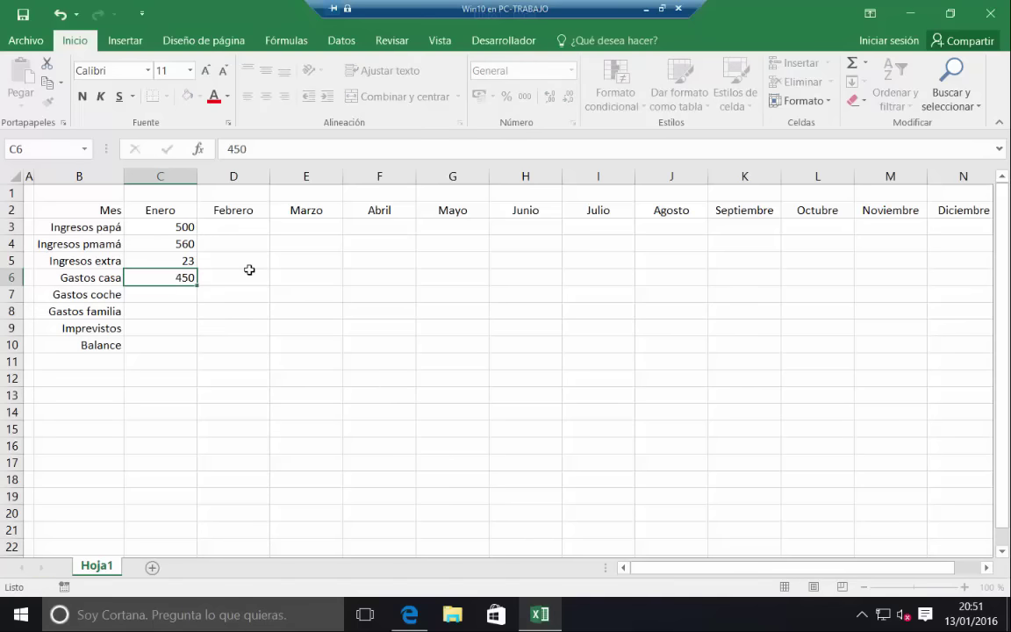
key(Return)
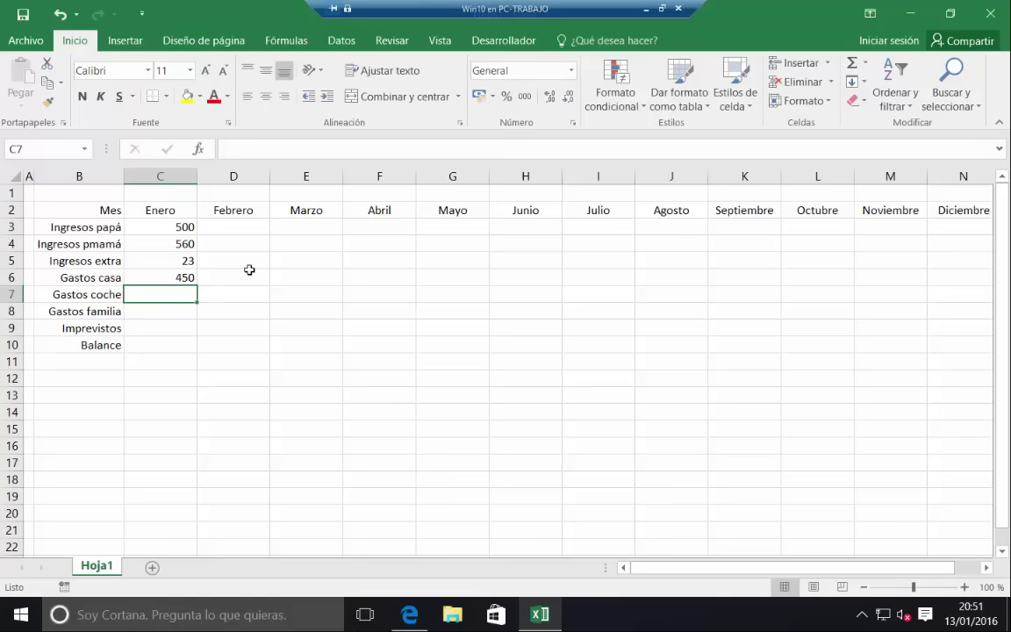
text(84)
key(Return)
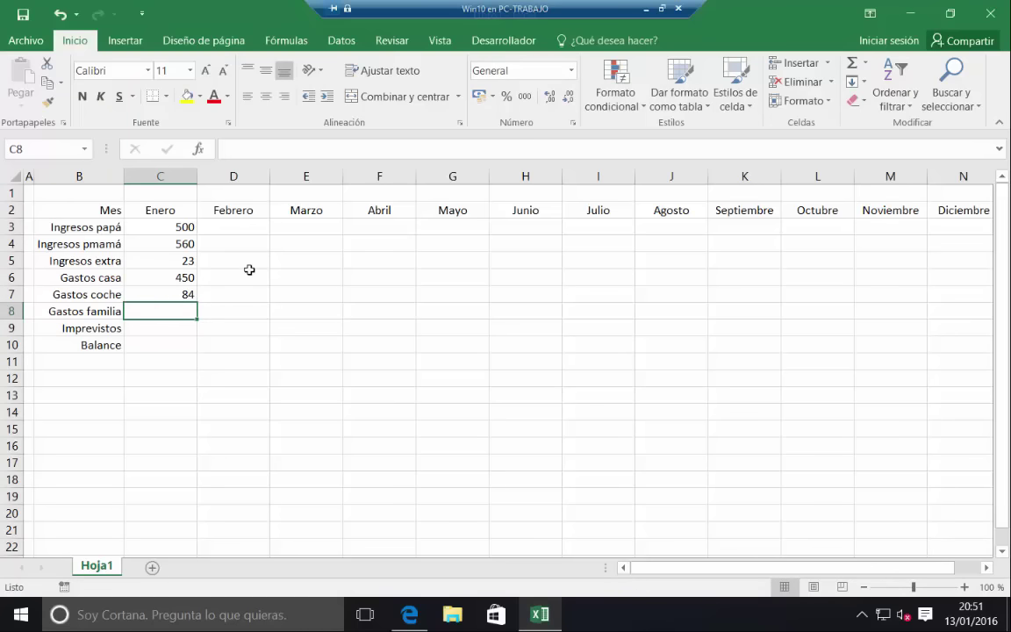
text(320)
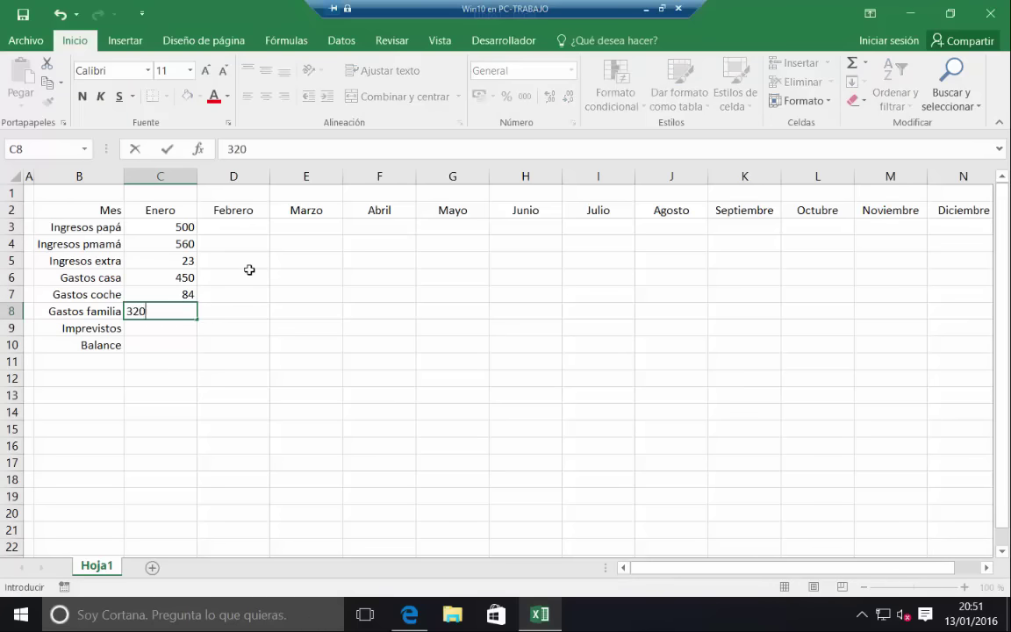
key(Return)
text(0)
key(Return)
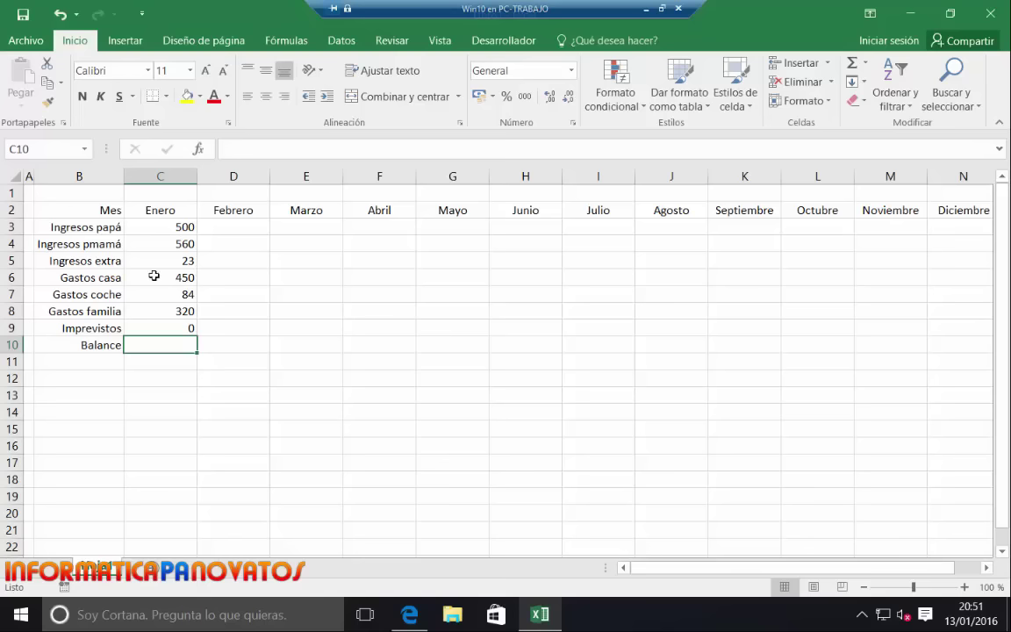
Add minus signs so C6:C8 read -450, -84 and -320, then select C3:C9.
click(153, 277)
key(F2)
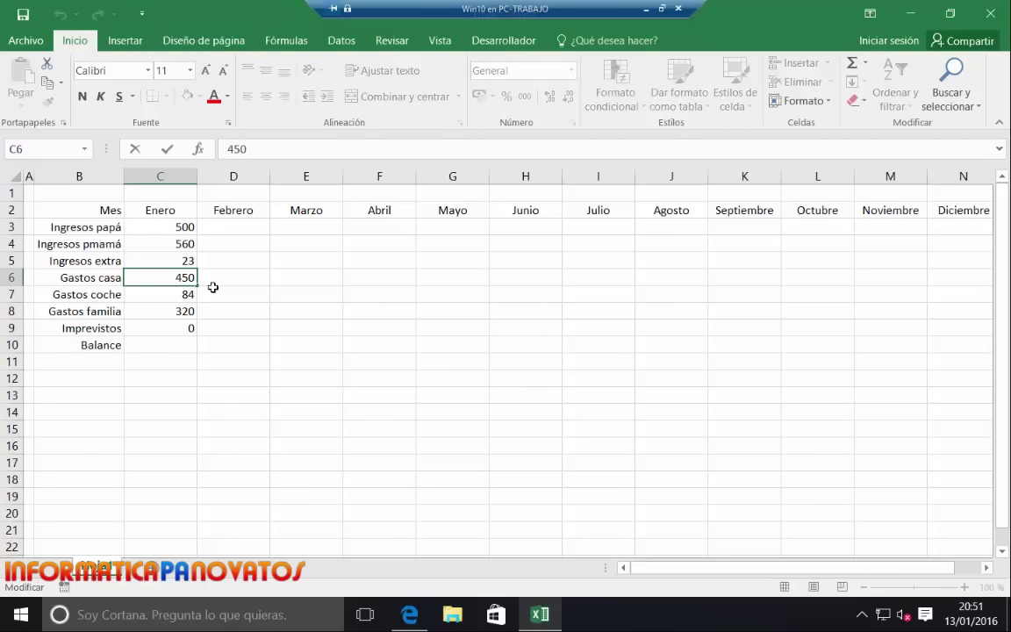
text(-)
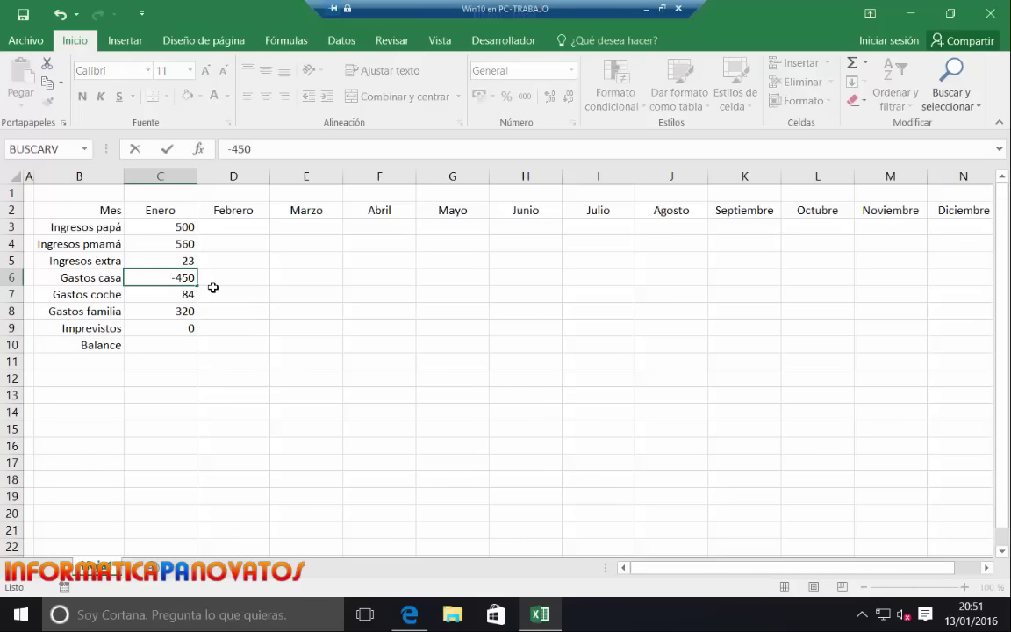
key(Return)
key(F2)
key(Home)
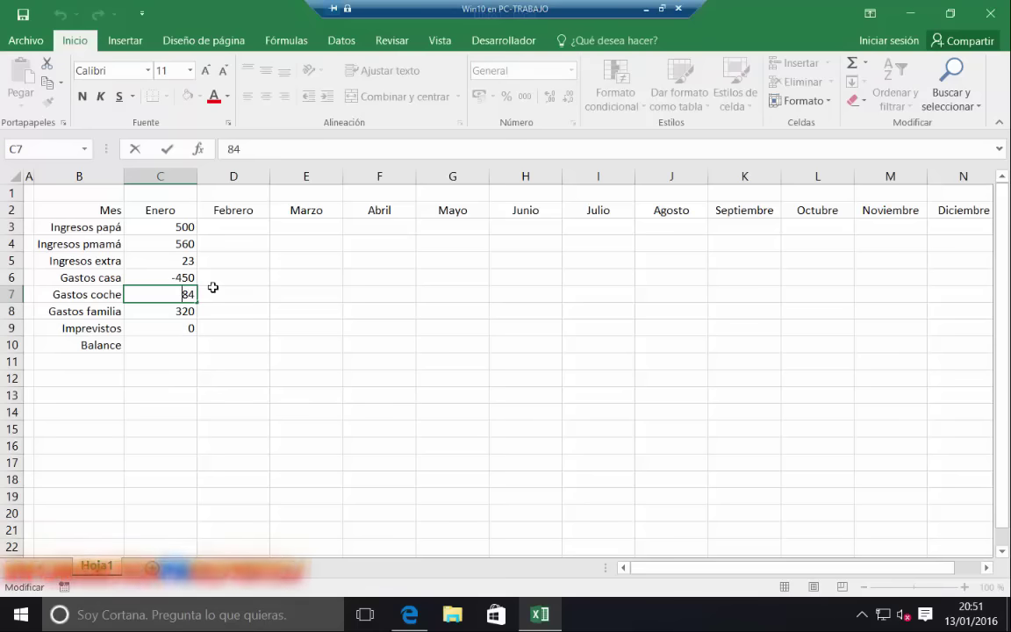
text(-)
key(Return)
key(Return)
key(Up)
key(F2)
key(Home)
text(-)
key(Return)
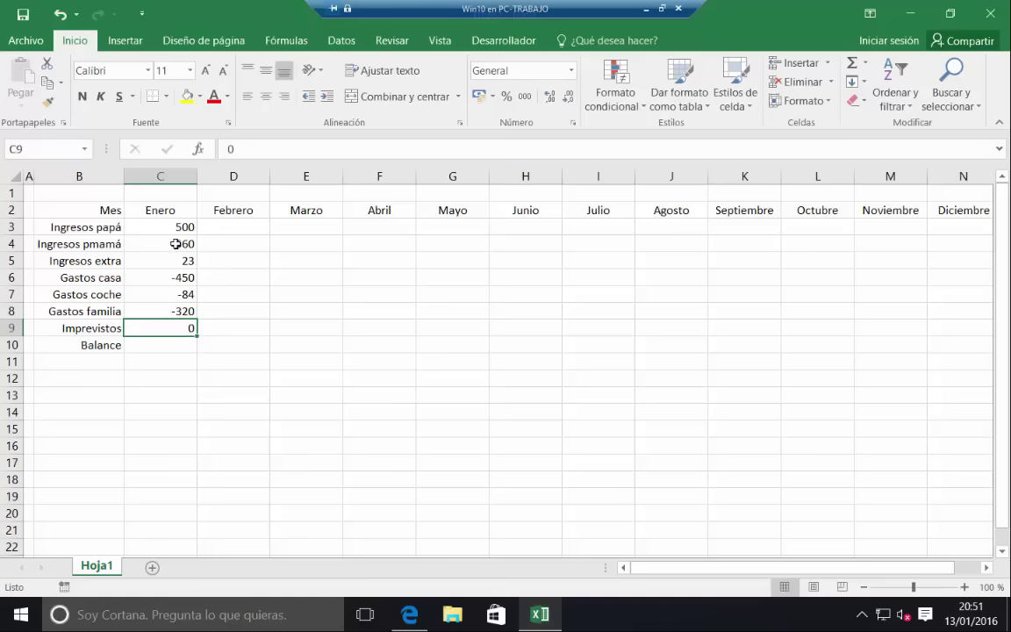
drag(172, 226, 156, 329)
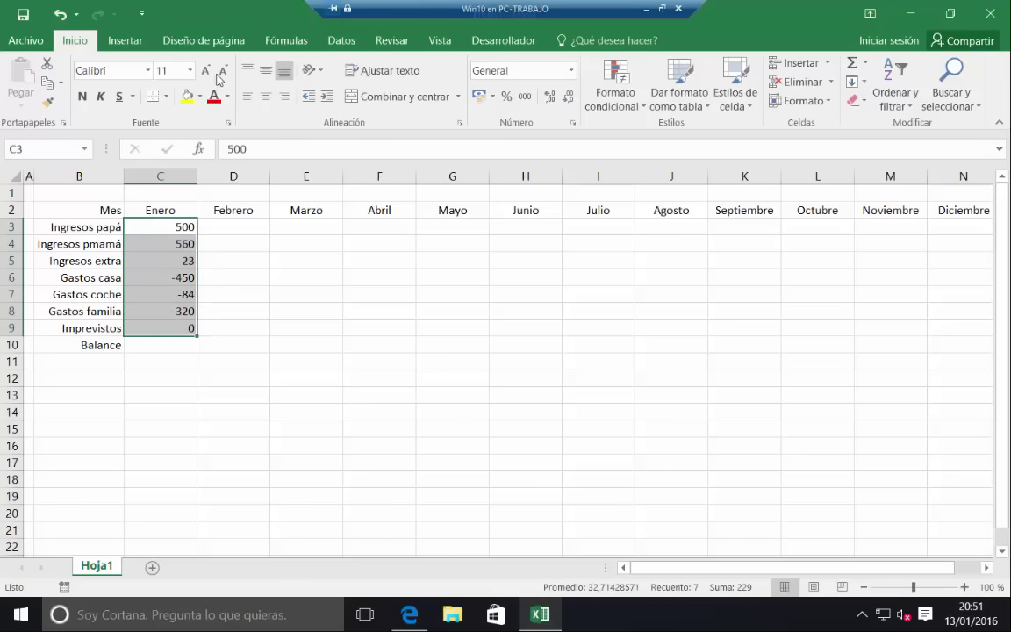
AutoSum C3:C9 into C10 as =SUMA(C3:C9), giving 229, and zoom to 90%.
click(292, 42)
click(77, 63)
click(277, 345)
click(161, 345)
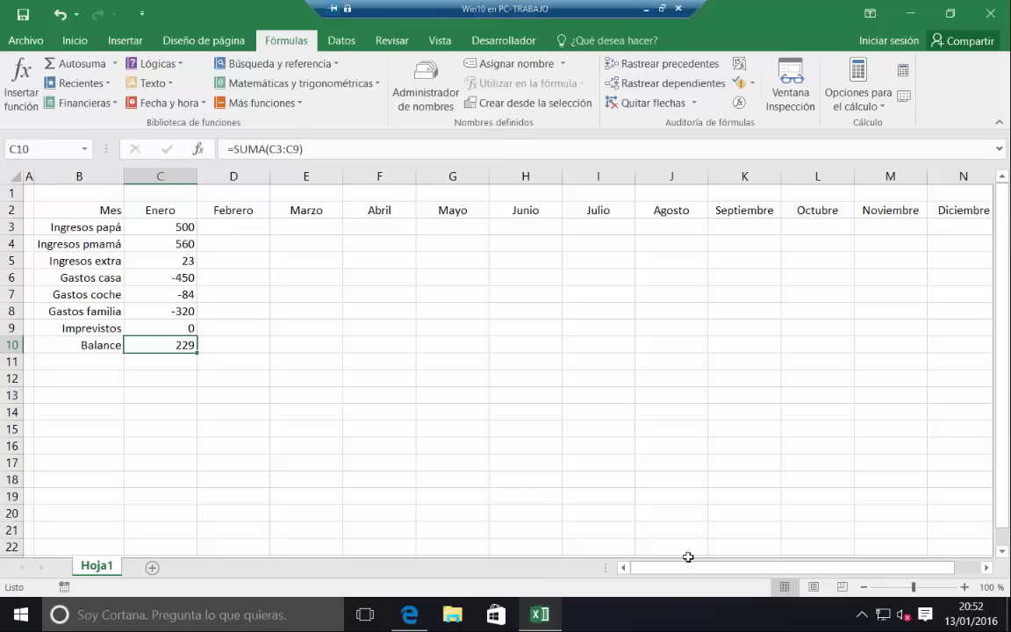
click(865, 586)
Give B2:N10 borders on every cell and a thick outer border.
mouse_move(81, 205)
mouse_down()
mouse_move(420, 300)
mouse_move(892, 329)
mouse_up()
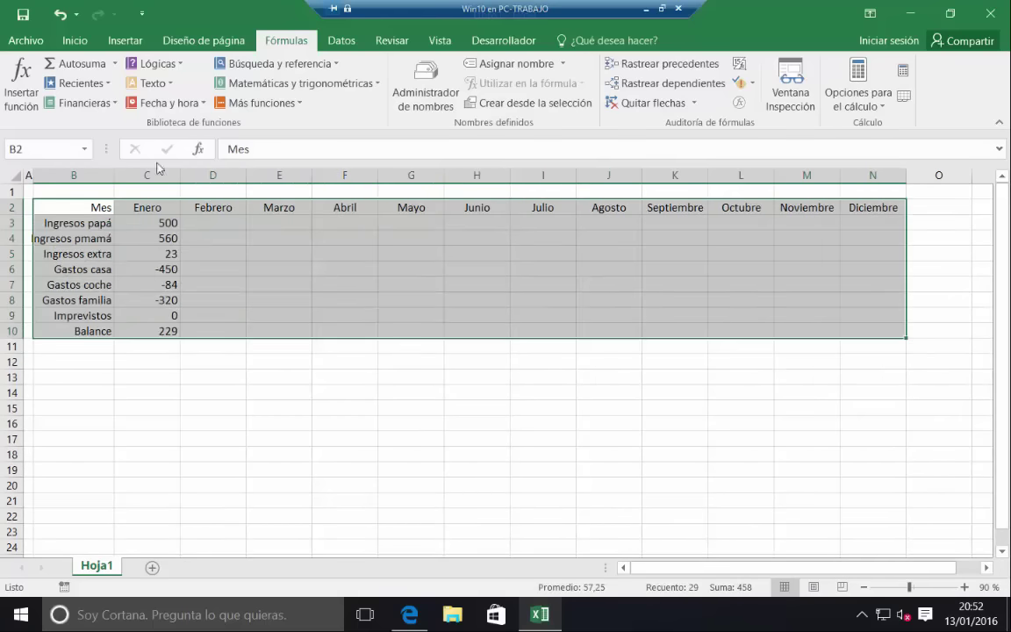
click(74, 40)
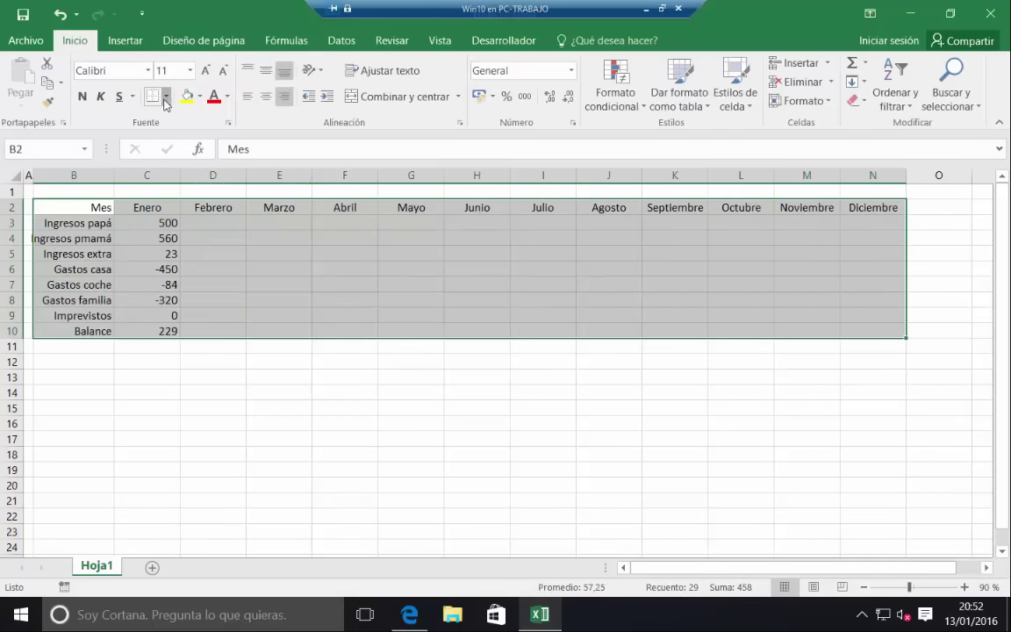
click(165, 99)
click(202, 221)
mouse_move(81, 208)
mouse_down()
mouse_move(864, 334)
mouse_move(81, 207)
mouse_up()
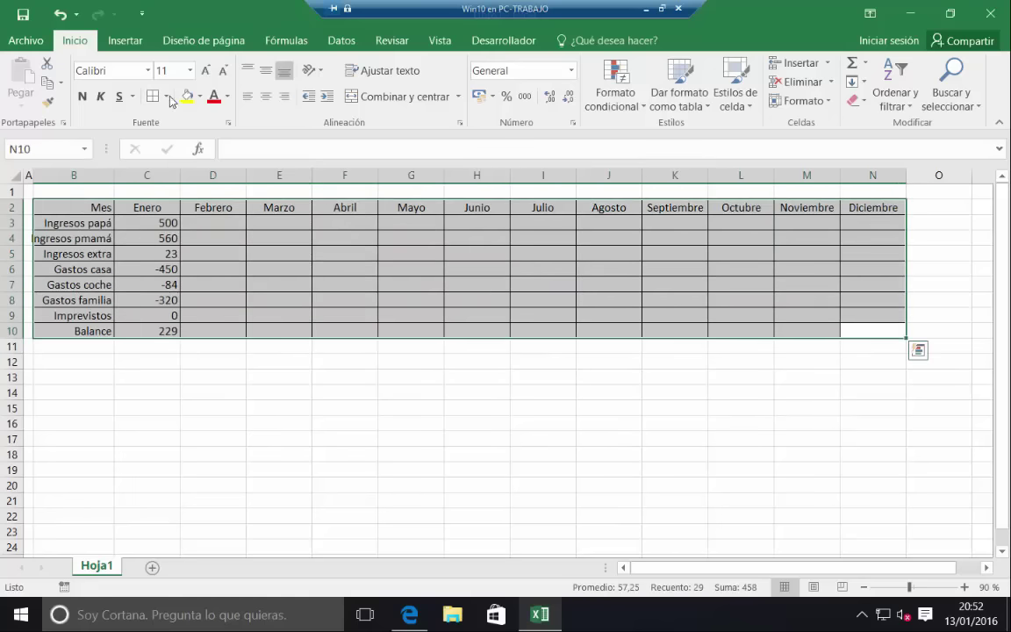
click(167, 96)
click(171, 286)
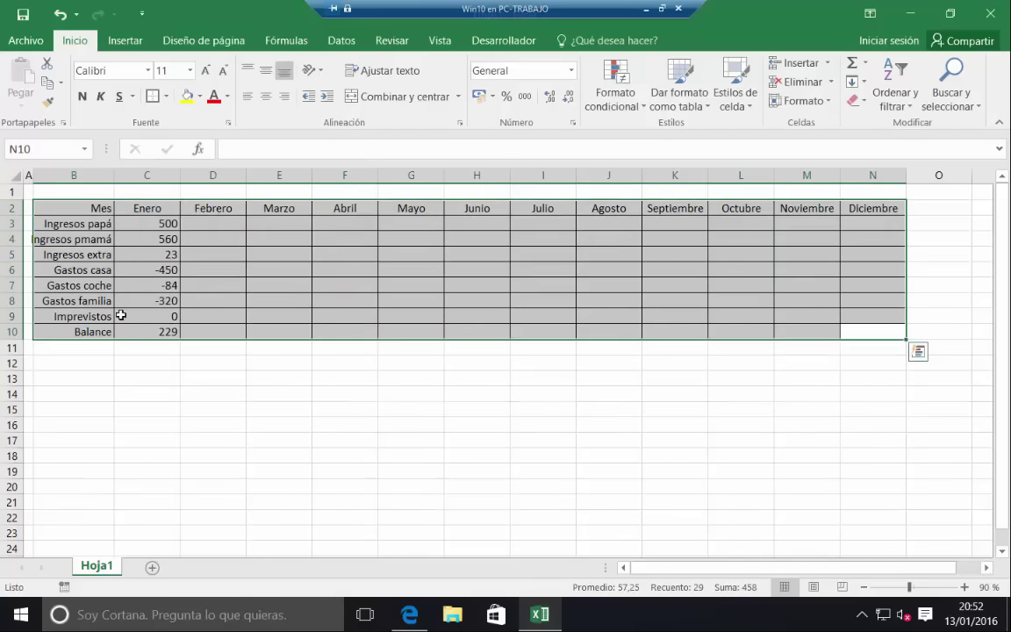
Add a double bottom border under the Imprevistos row and a thick bottom border under the header row.
drag(121, 315, 864, 316)
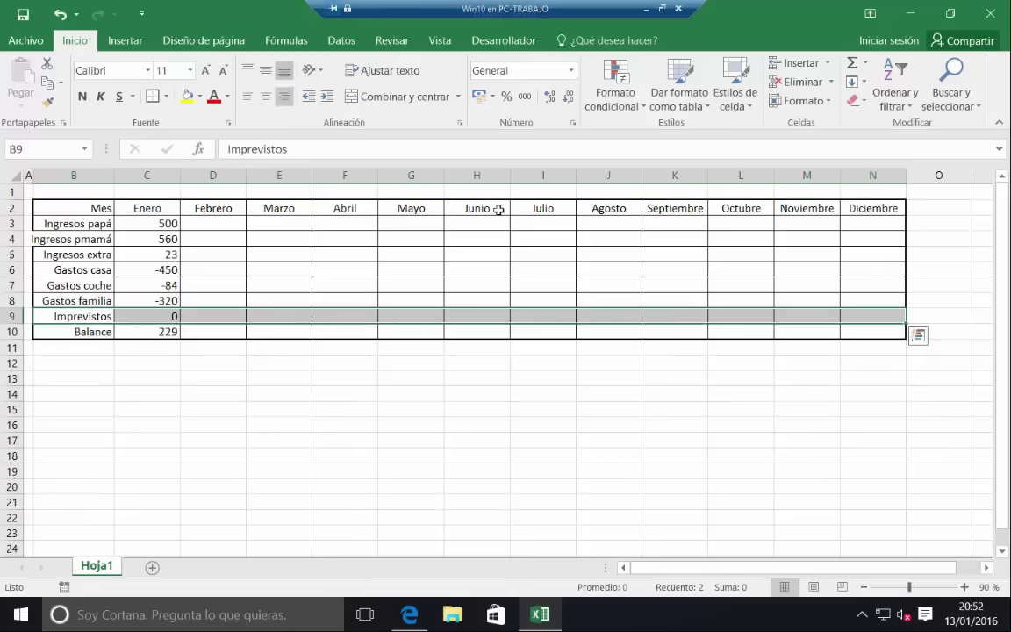
click(166, 96)
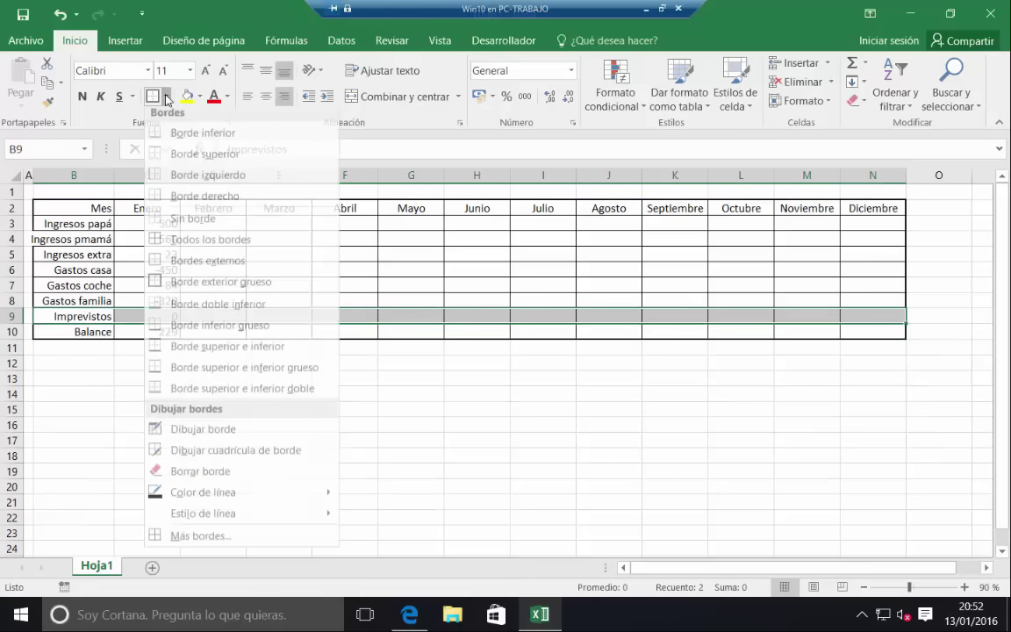
click(235, 311)
click(242, 379)
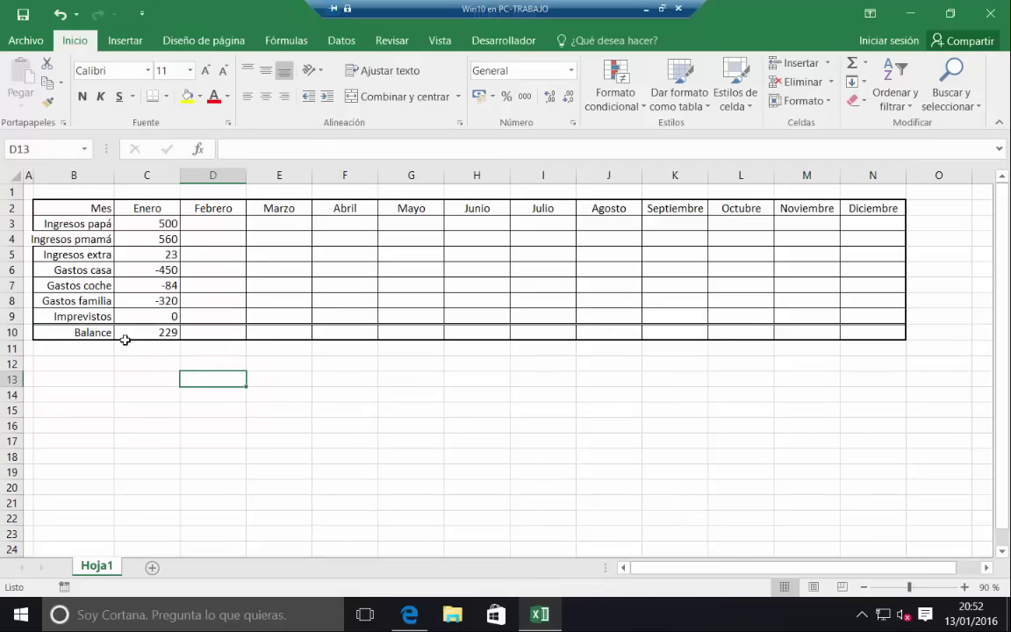
drag(98, 208, 839, 210)
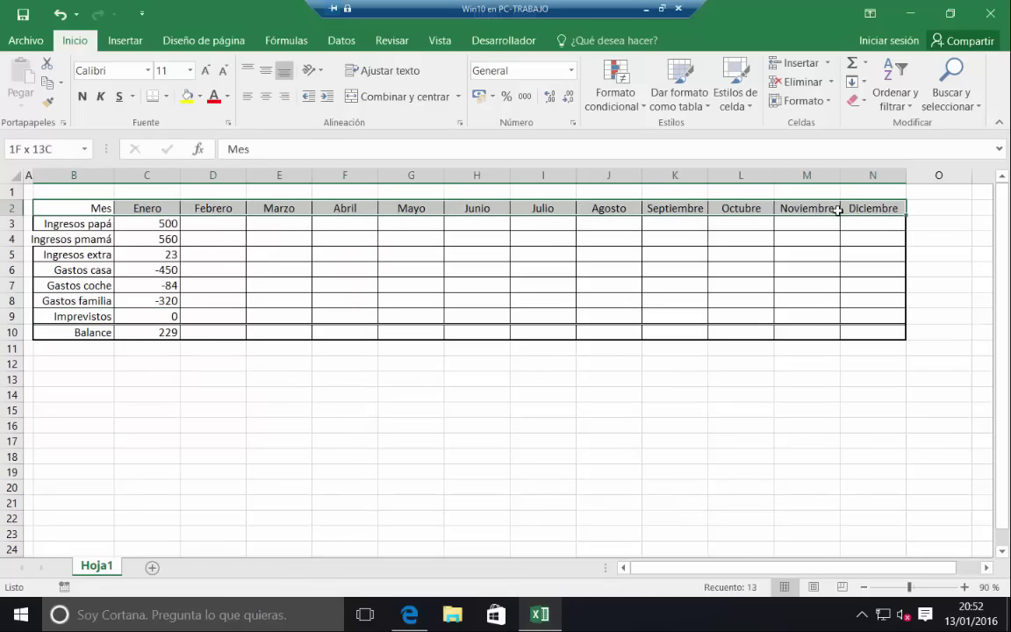
click(164, 97)
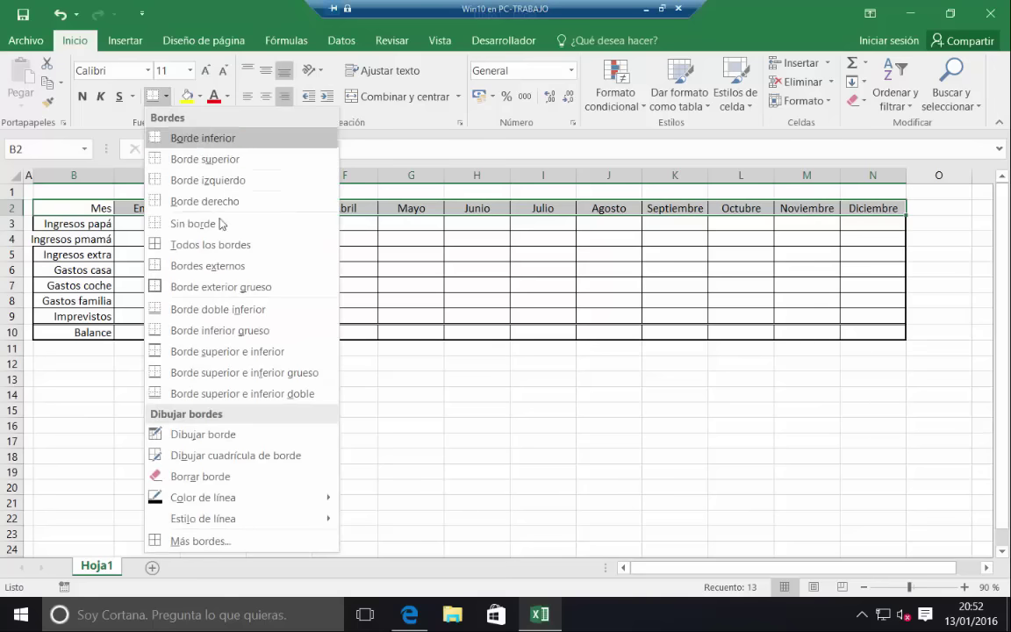
click(228, 330)
click(422, 409)
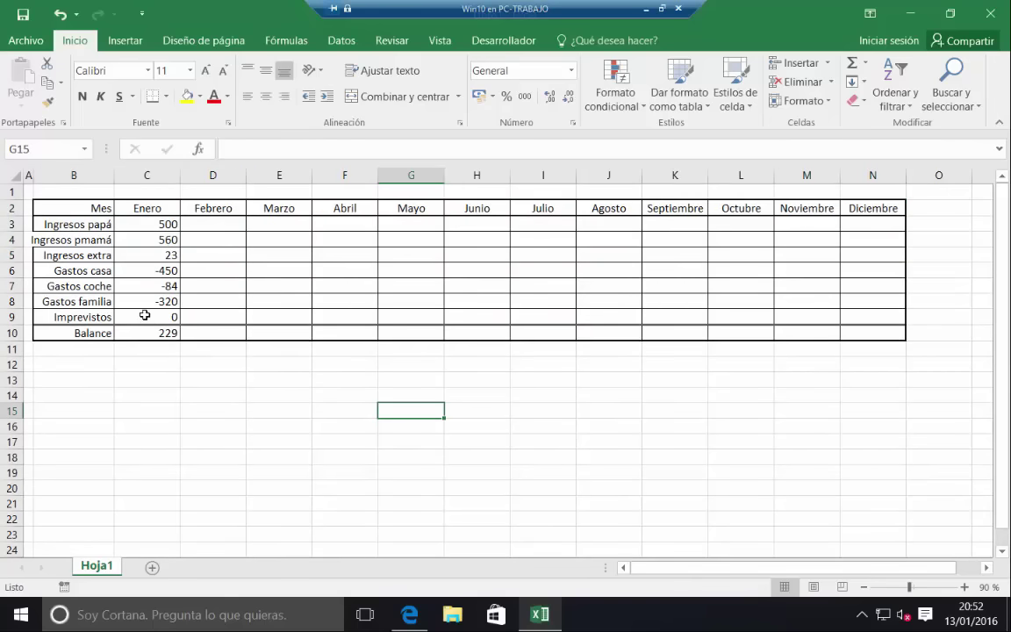
click(80, 224)
Shade rows 3 and 5 light blue and rows 4 and 6 darker blue across B:N.
drag(309, 223, 856, 226)
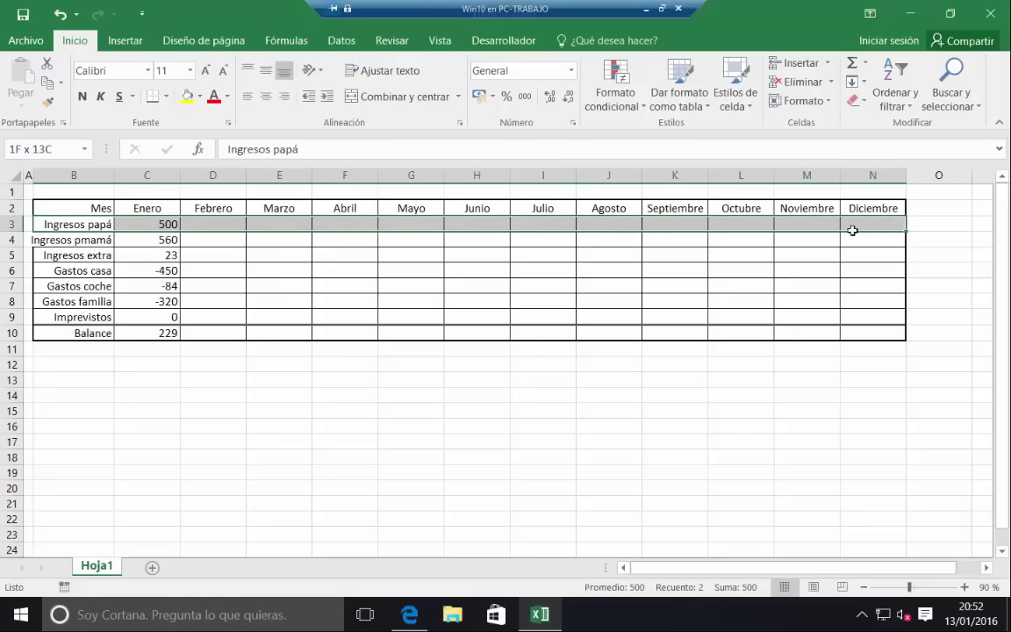
drag(97, 256, 856, 255)
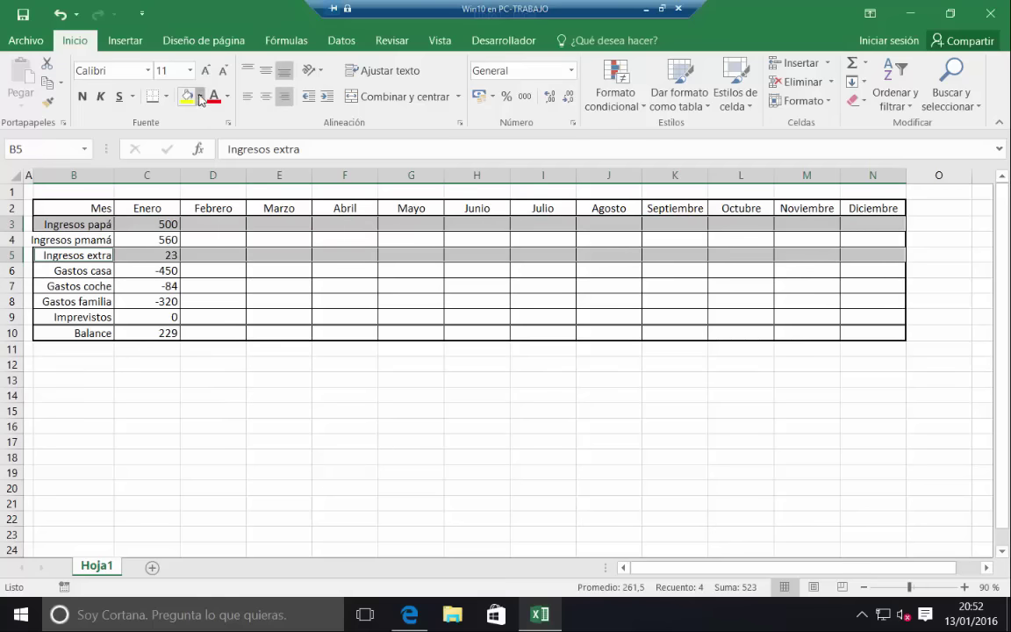
click(200, 97)
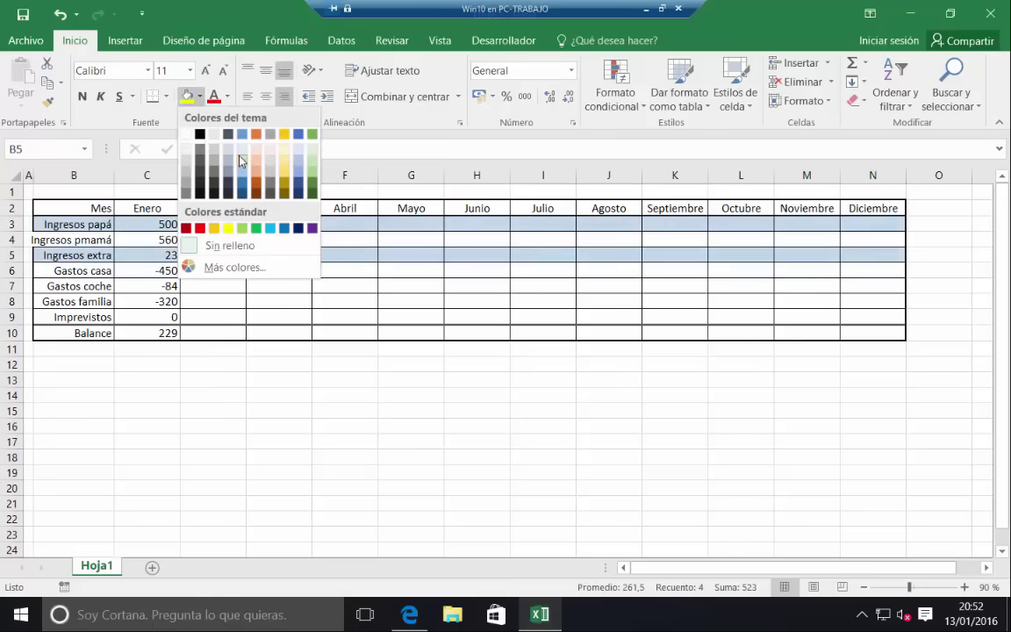
click(215, 139)
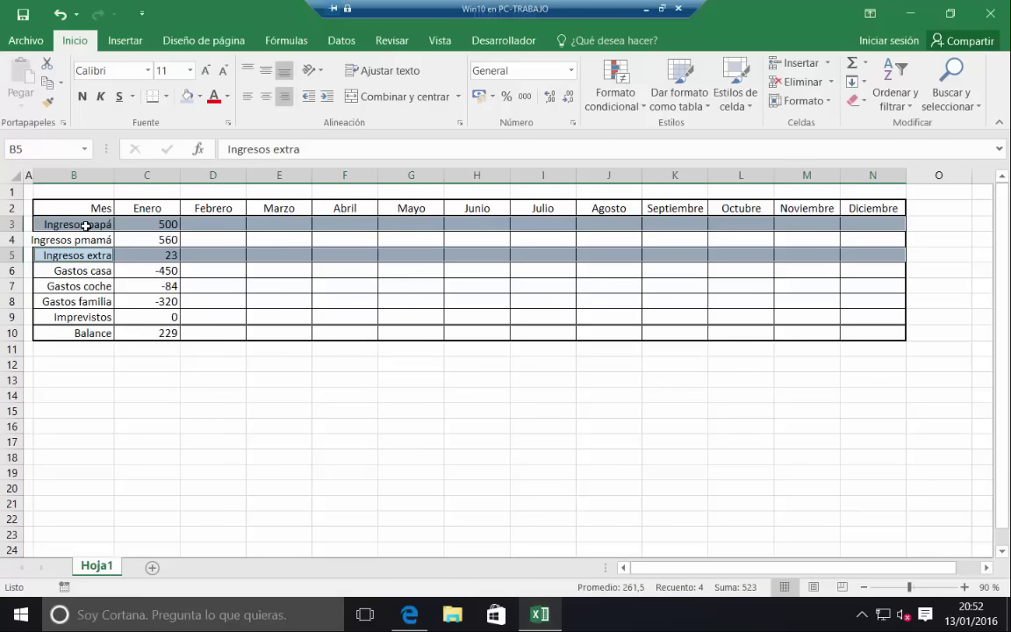
drag(69, 240, 857, 238)
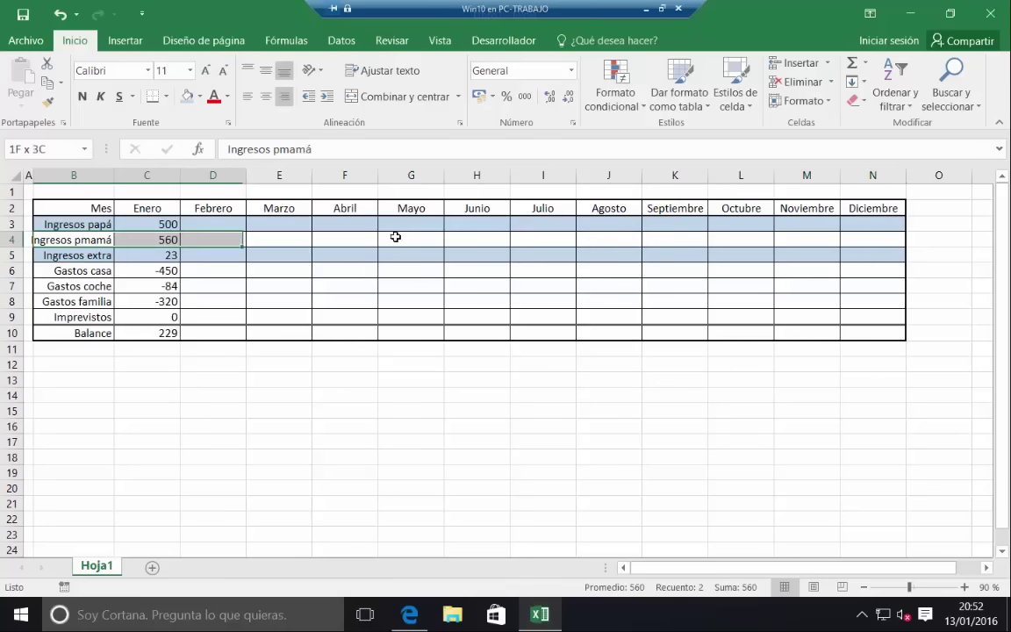
drag(88, 271, 847, 268)
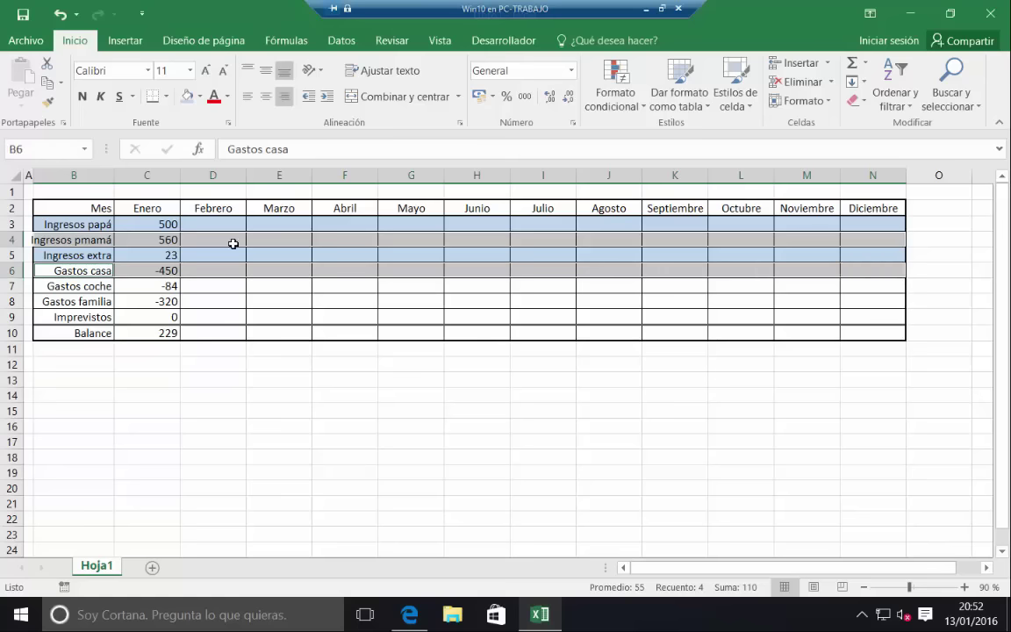
click(200, 97)
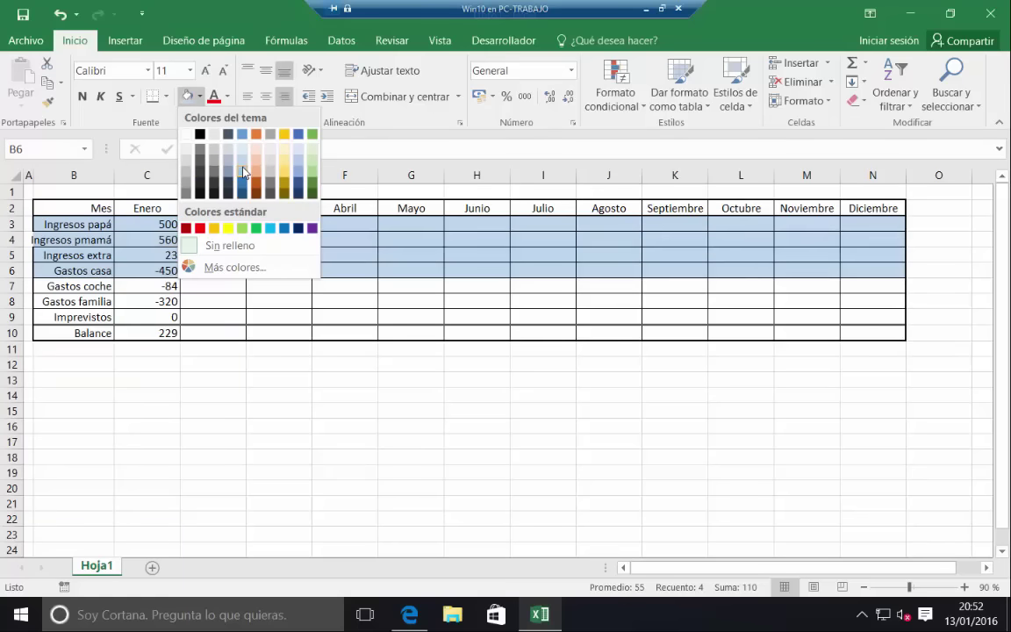
click(243, 170)
click(159, 277)
Fill the month header row B2:N2 with gold, then select rows 3 to 6.
mouse_move(72, 207)
mouse_down()
mouse_move(83, 224)
mouse_move(849, 211)
mouse_up()
click(102, 253)
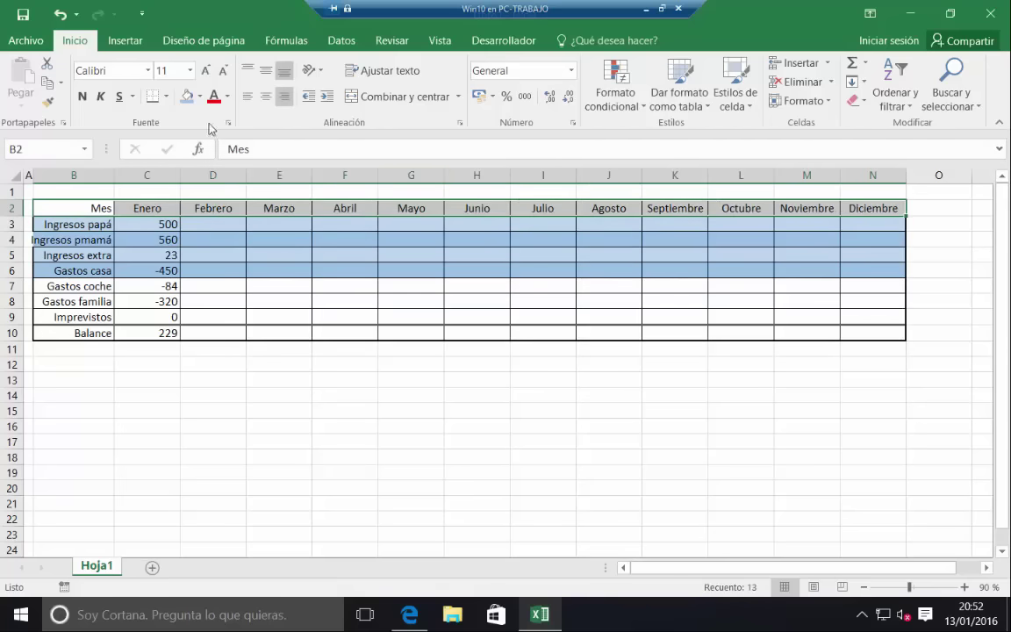
click(201, 96)
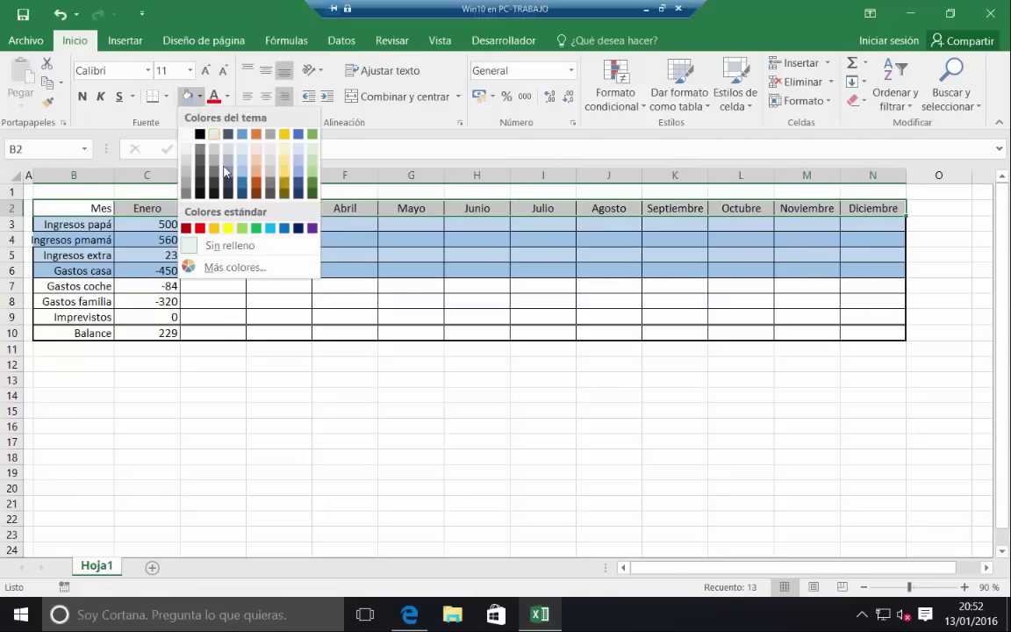
click(283, 175)
mouse_move(74, 225)
mouse_down()
mouse_move(754, 280)
mouse_move(858, 266)
mouse_up()
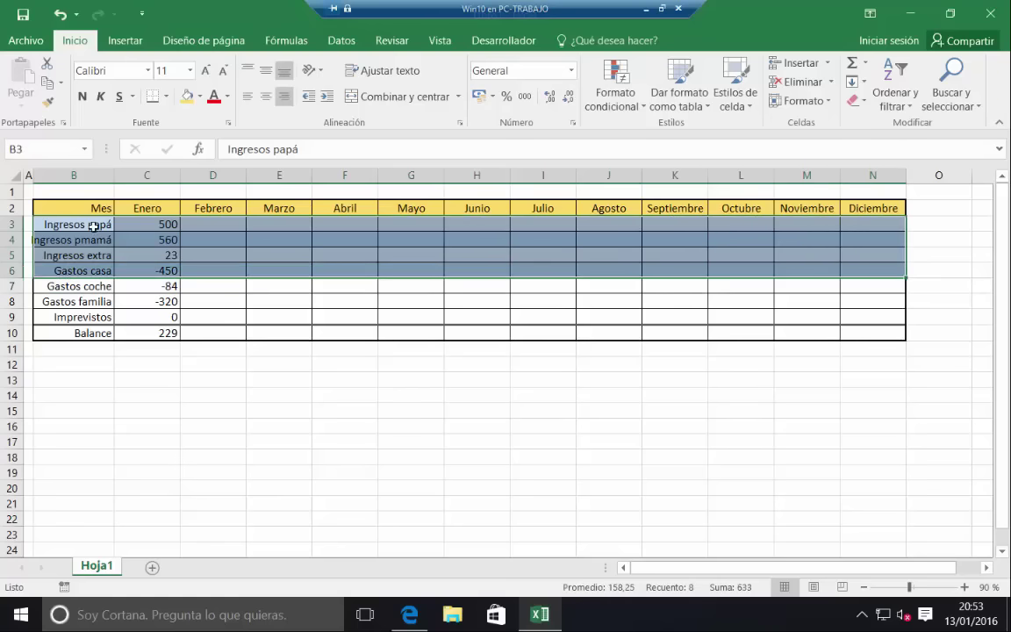
Copy B3:N5 and paste only its formatting onto the expense rows B7:N9.
right_click(93, 227)
click(132, 254)
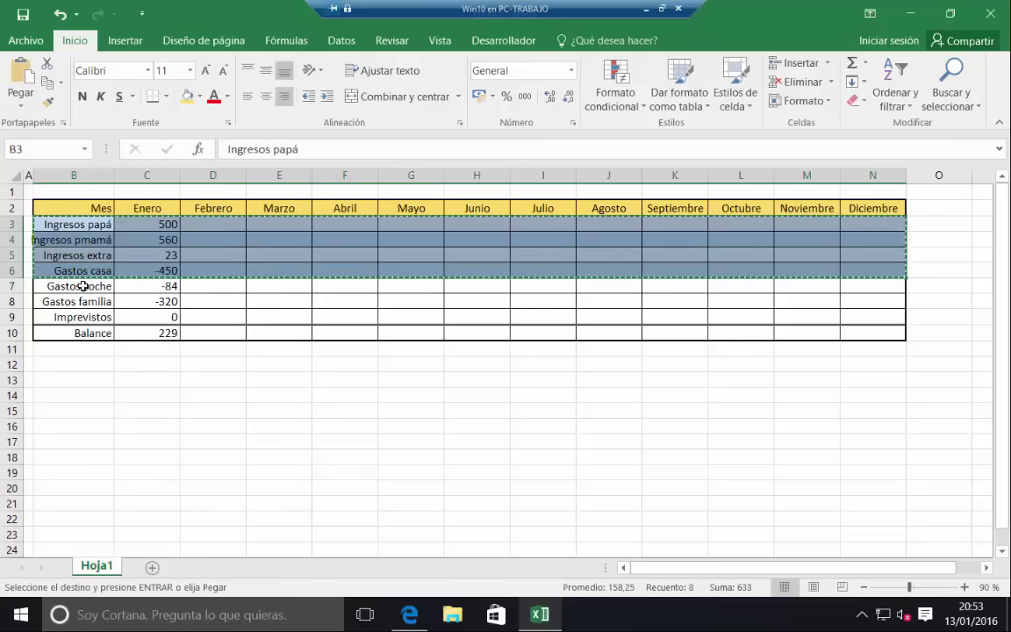
drag(83, 286, 451, 260)
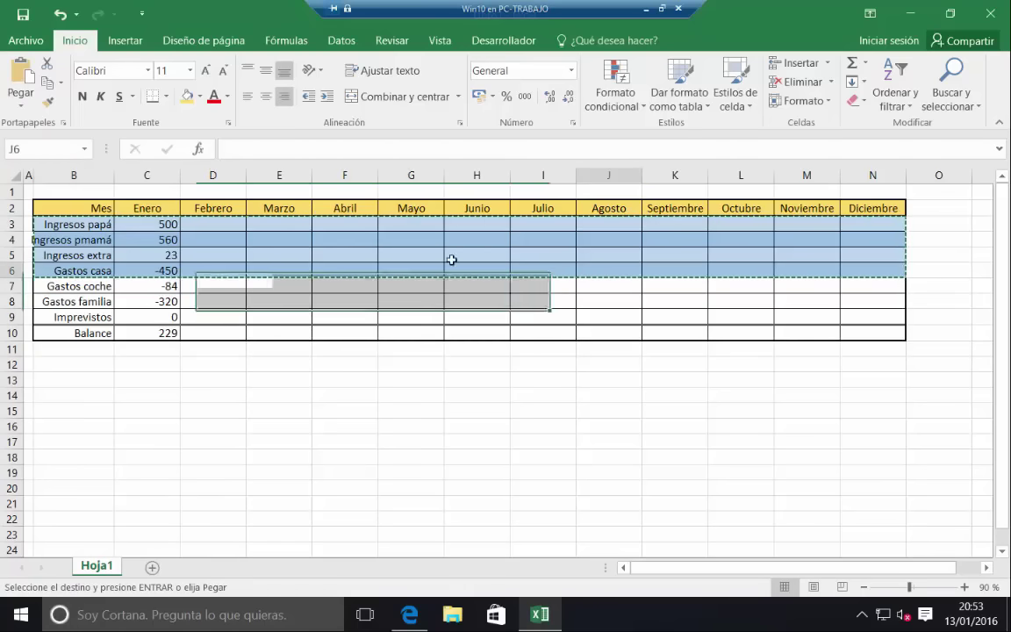
drag(75, 226, 864, 252)
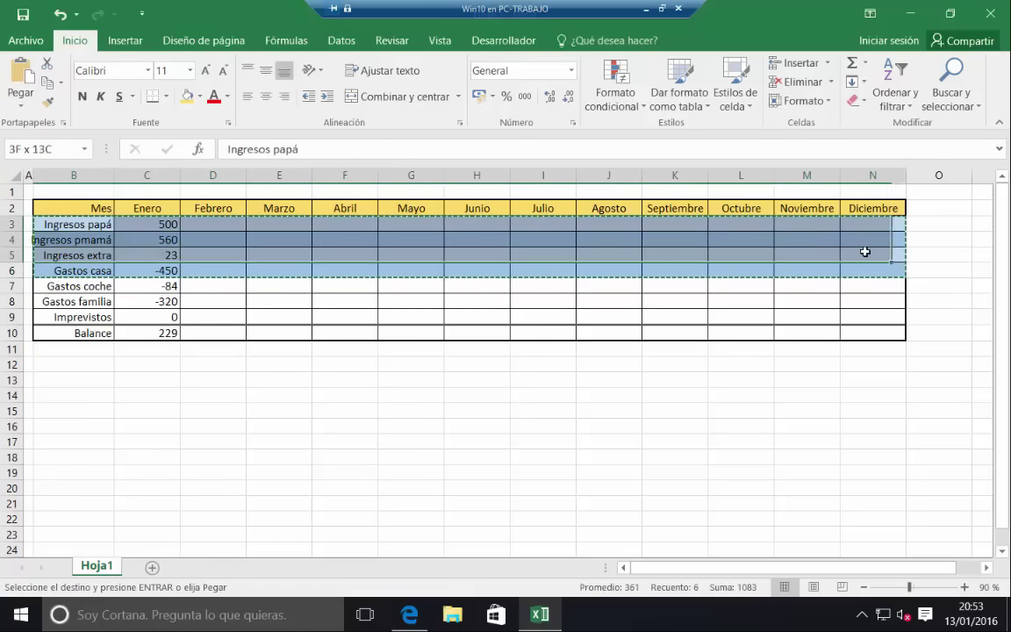
right_click(78, 230)
click(132, 256)
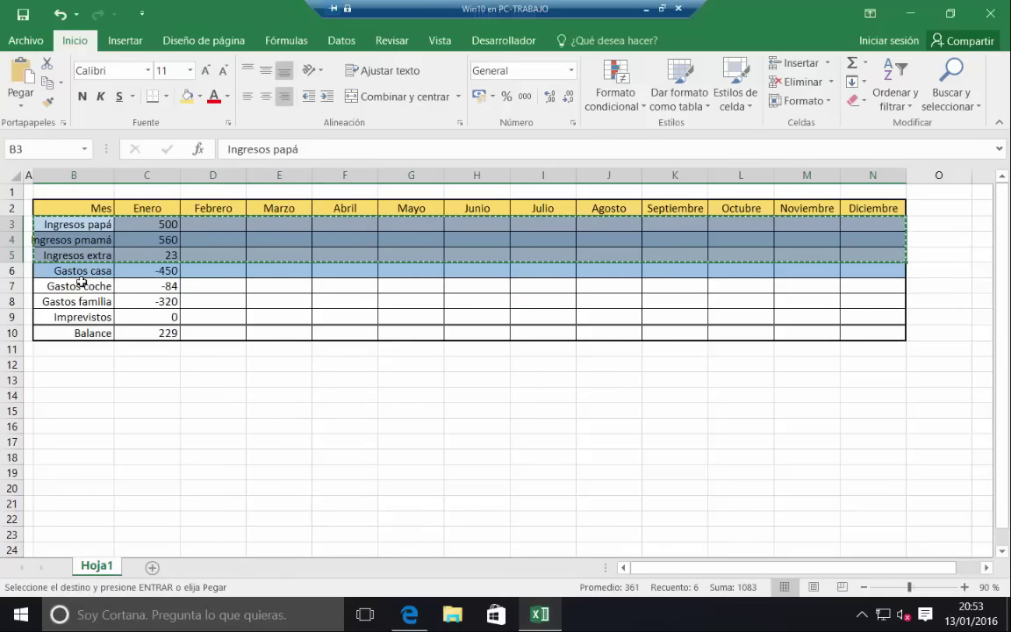
drag(80, 285, 847, 311)
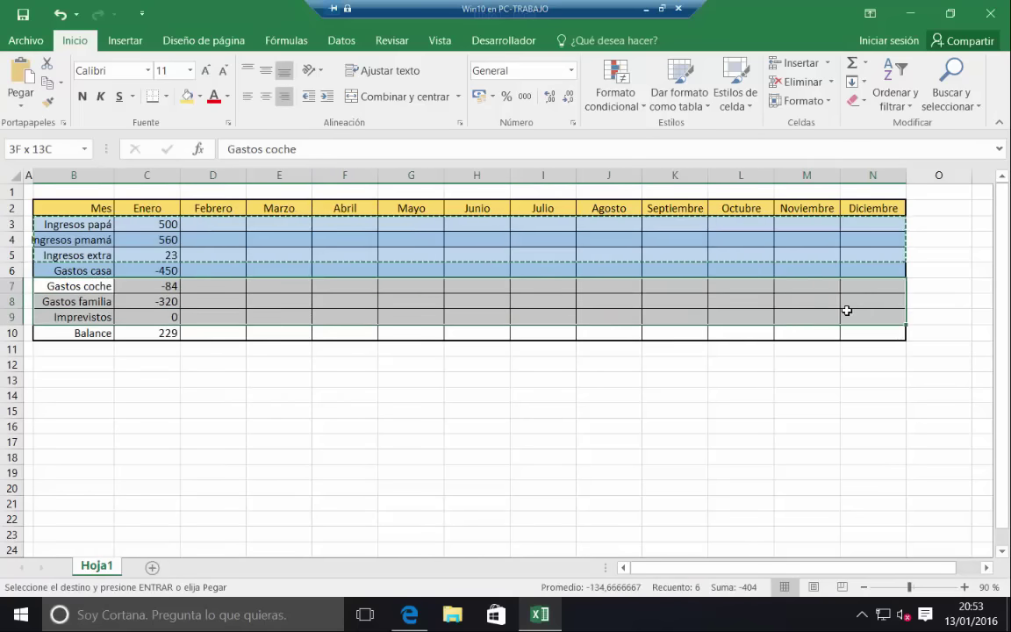
right_click(803, 300)
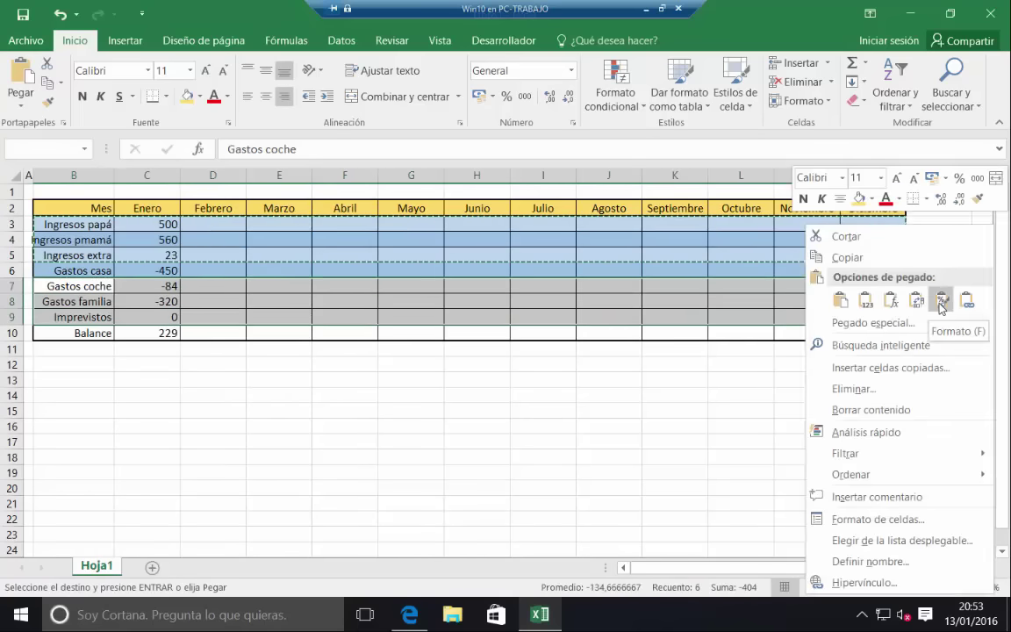
click(941, 301)
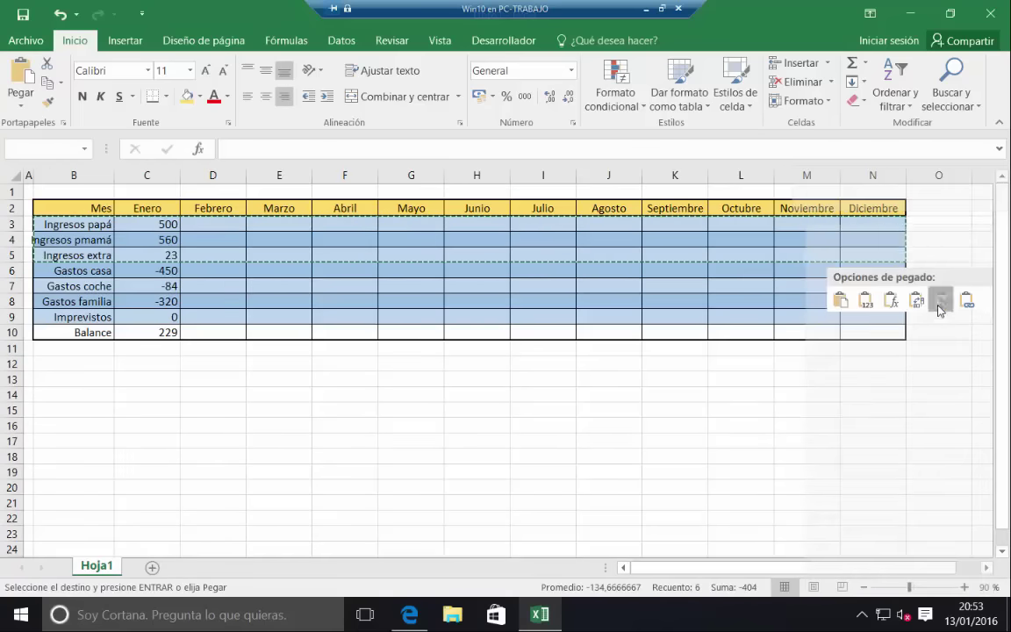
click(600, 378)
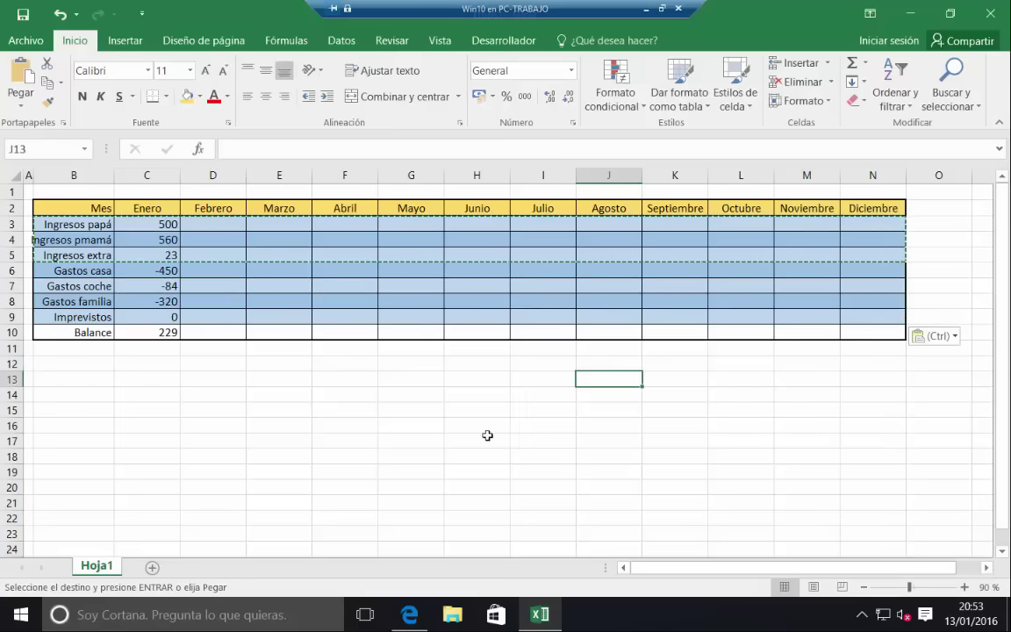
Fill the Balance row B10:N10 with light orange.
drag(110, 332, 851, 334)
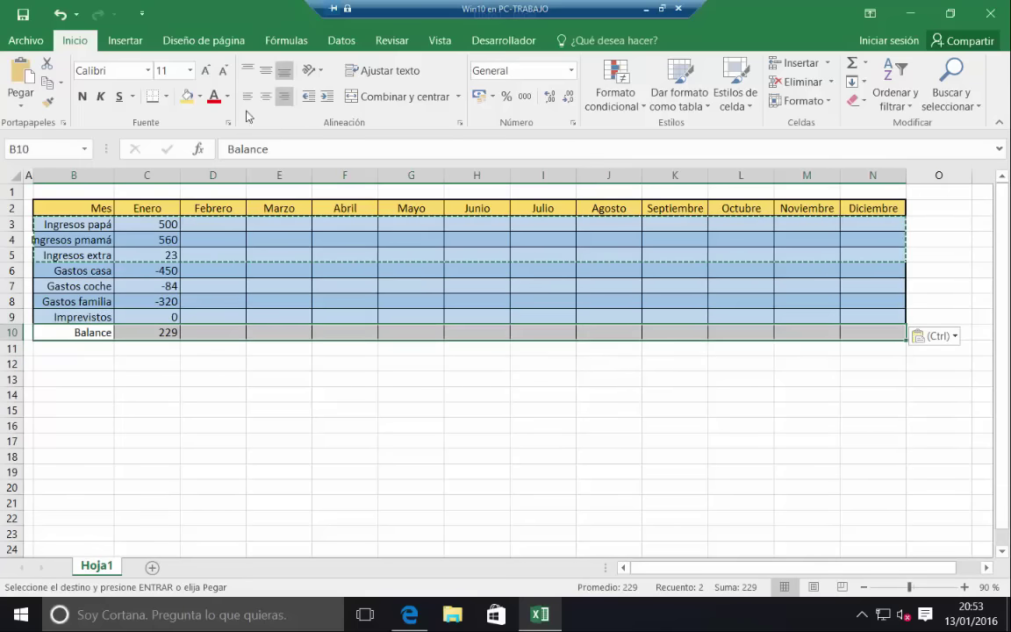
click(200, 96)
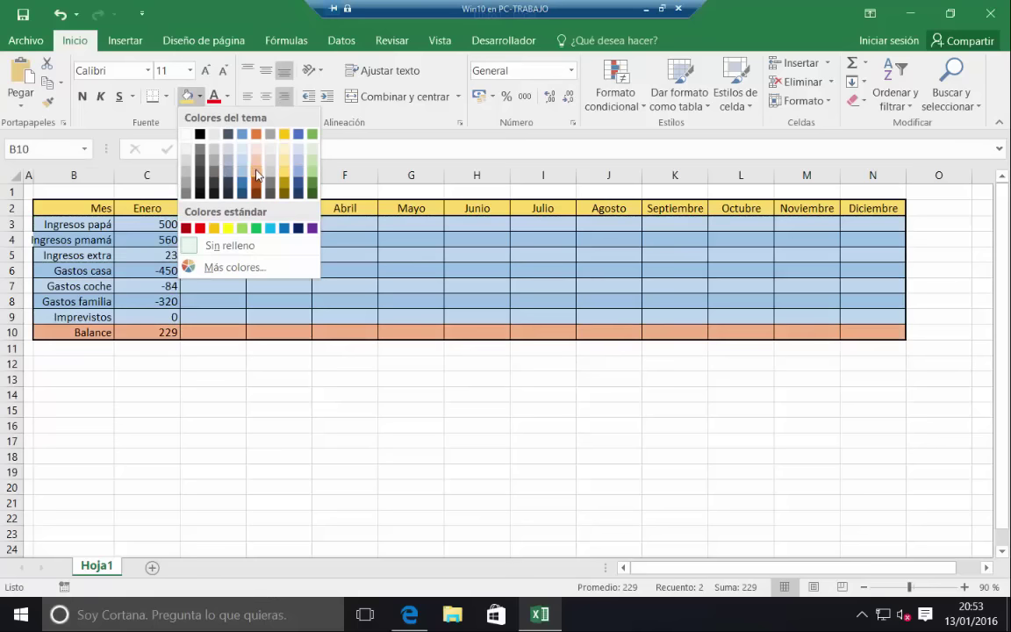
key(ctrl+c)
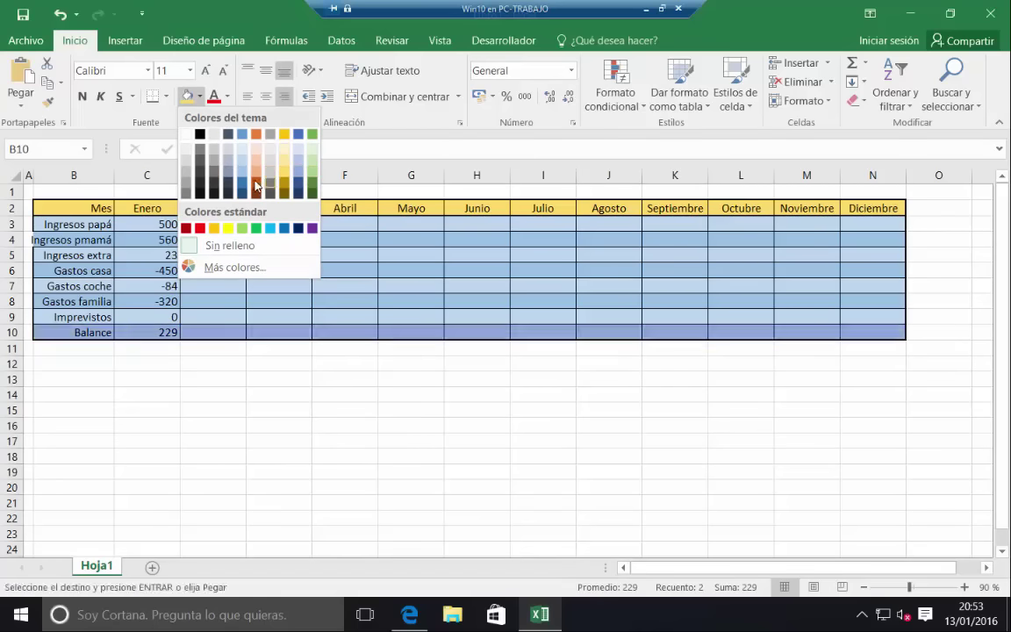
click(255, 169)
click(249, 410)
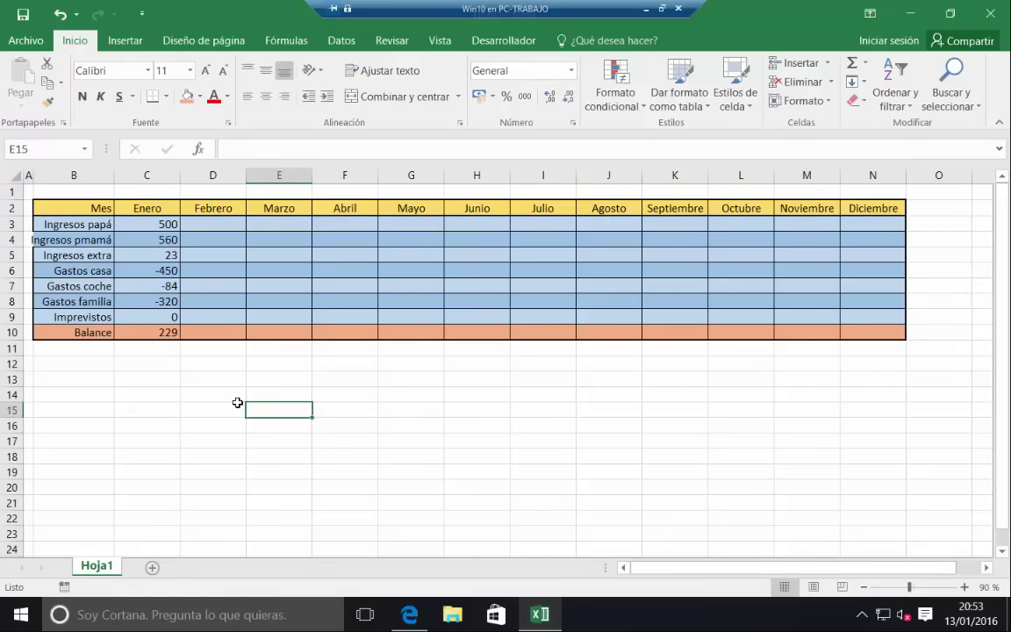
Fill the January Balance formula in C10 across to N10 for every month.
click(164, 224)
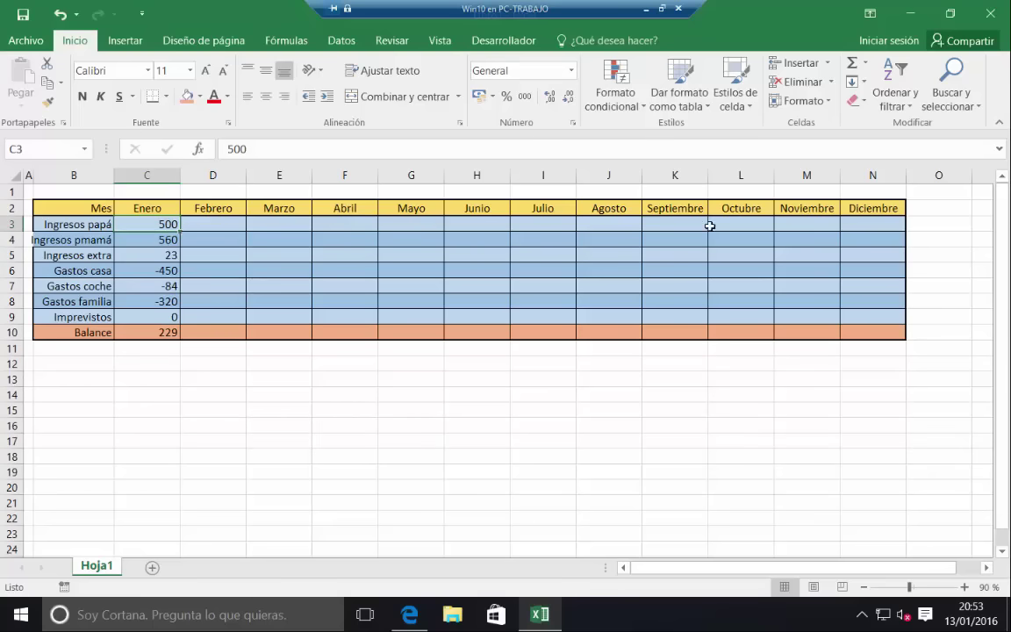
click(178, 336)
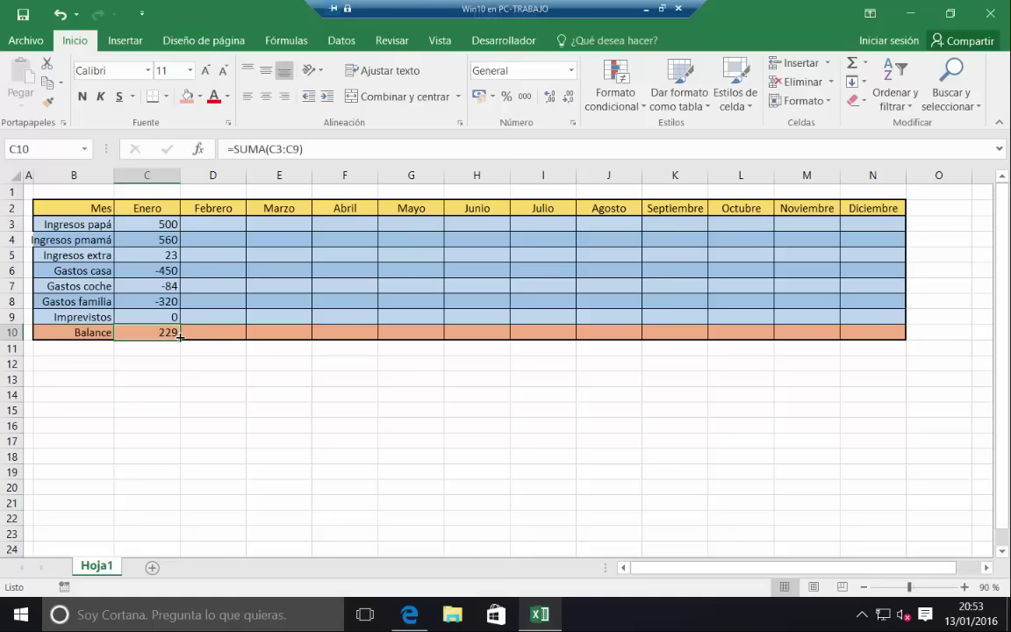
drag(178, 340, 895, 339)
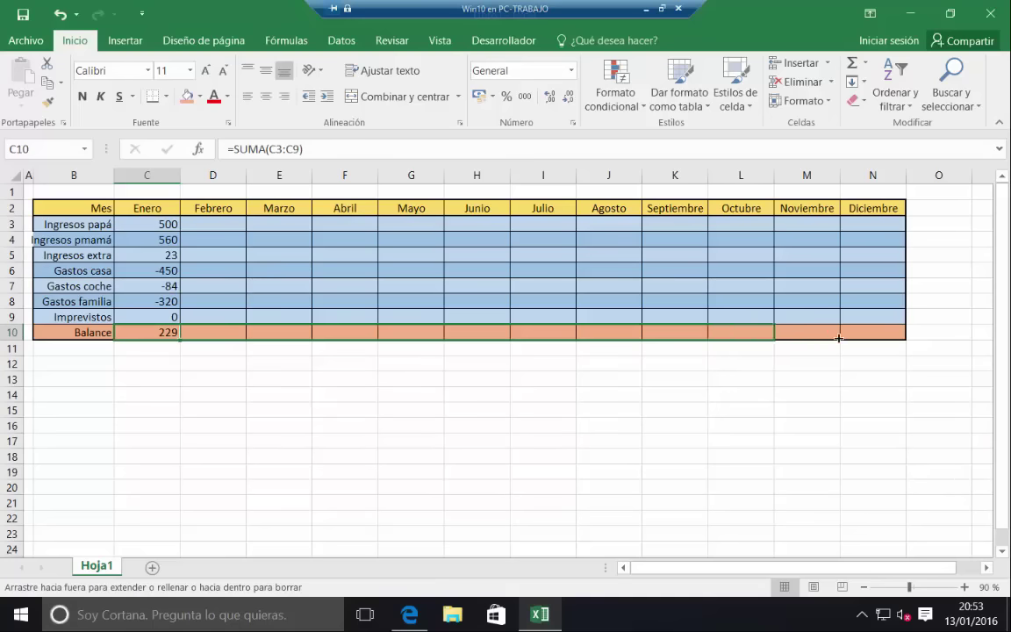
click(562, 425)
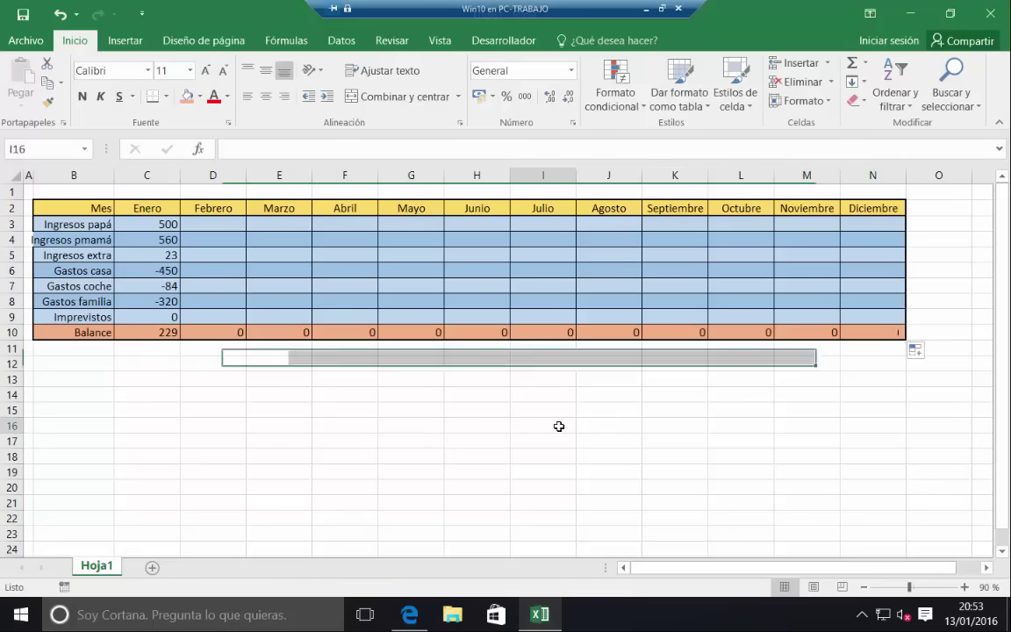
Enter the February amounts 621, 740, 200 and -400 into D3:D6.
click(211, 224)
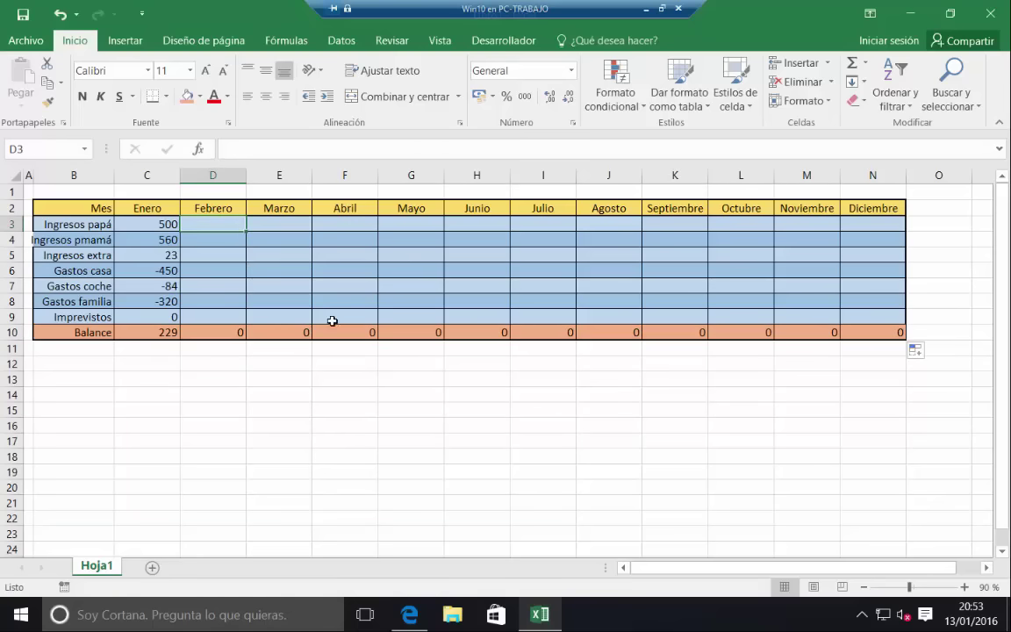
text(621)
key(Return)
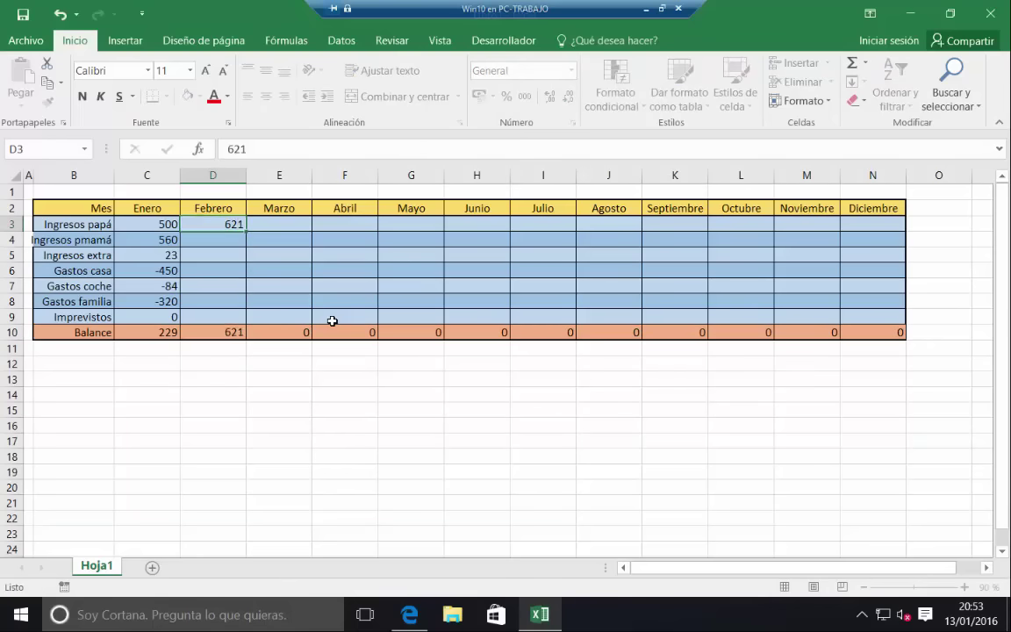
text(740)
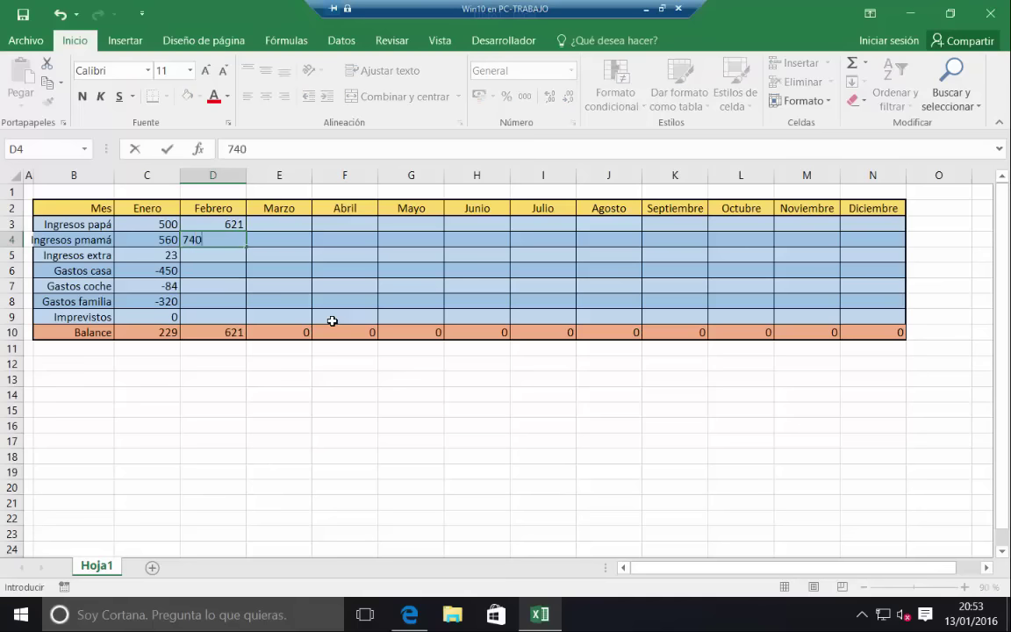
key(Return)
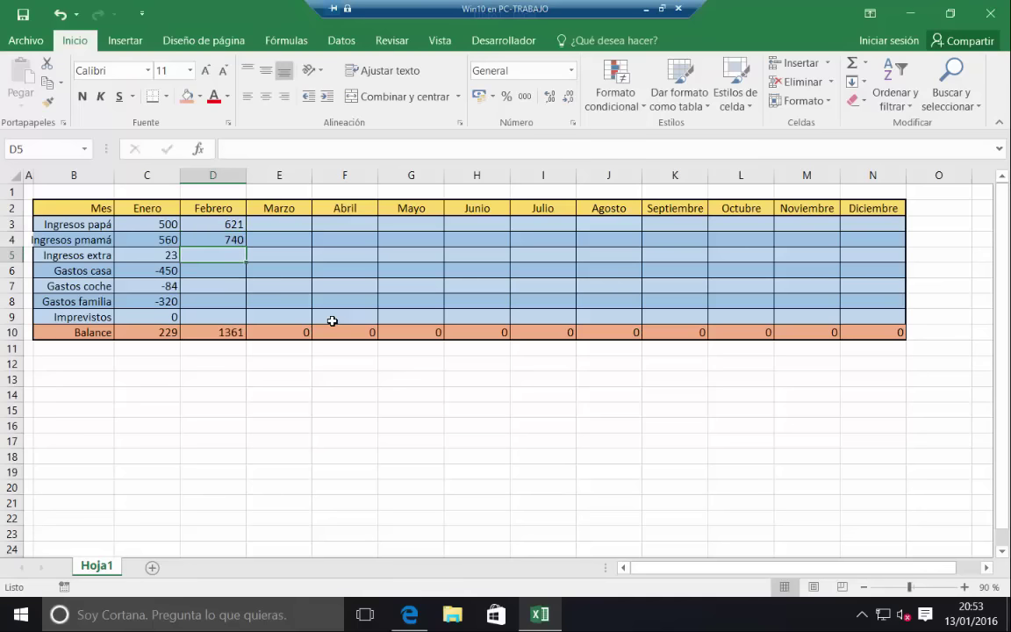
text(200)
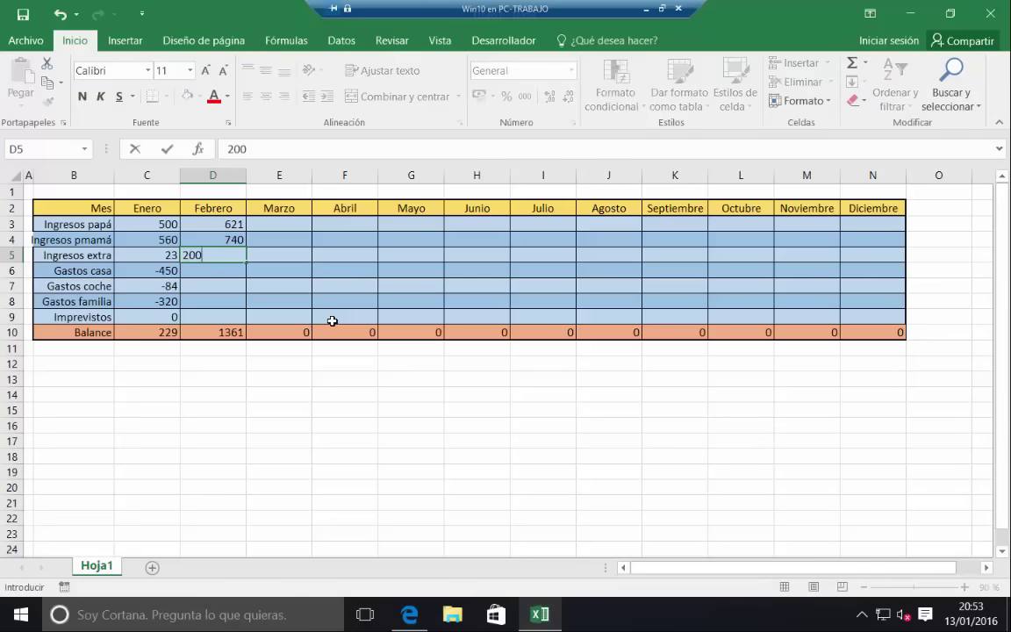
key(Return)
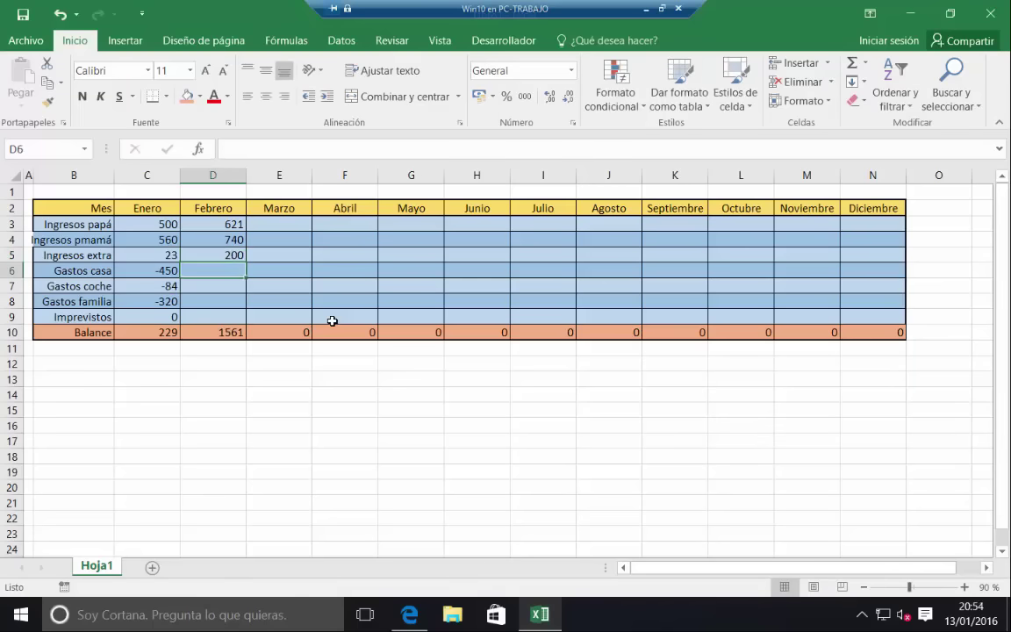
text(-400)
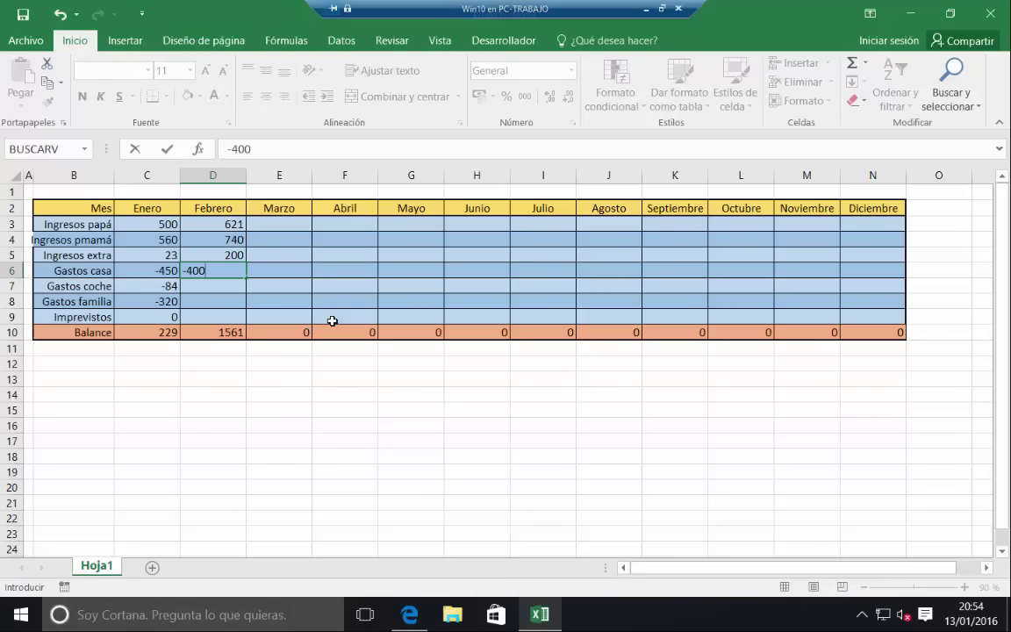
key(Return)
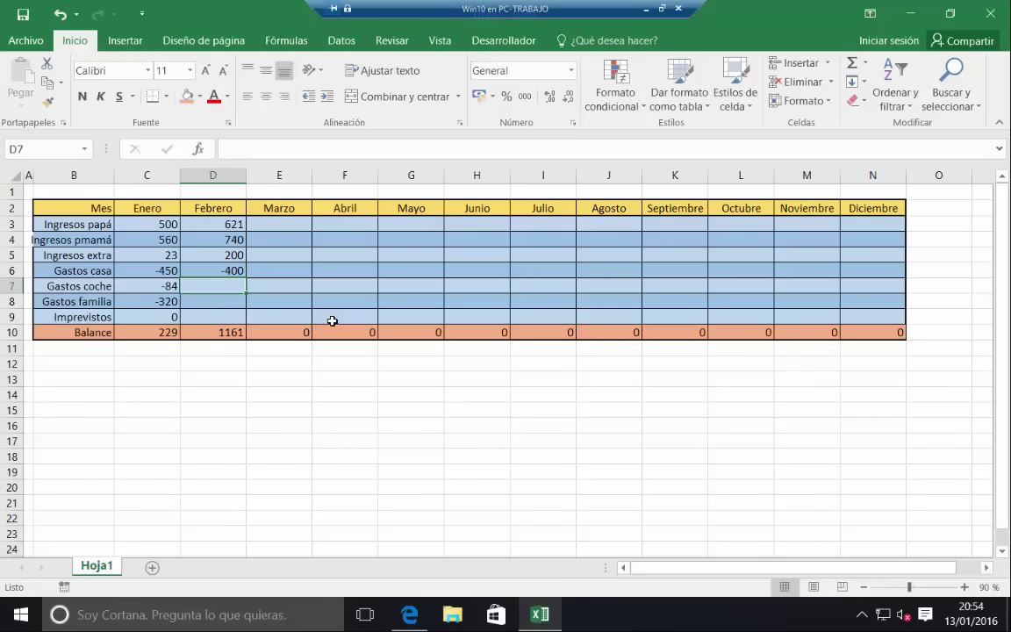
Enter the remaining February amounts -130, -450 and -80 into D7:D9, giving a 501 balance.
text(130)
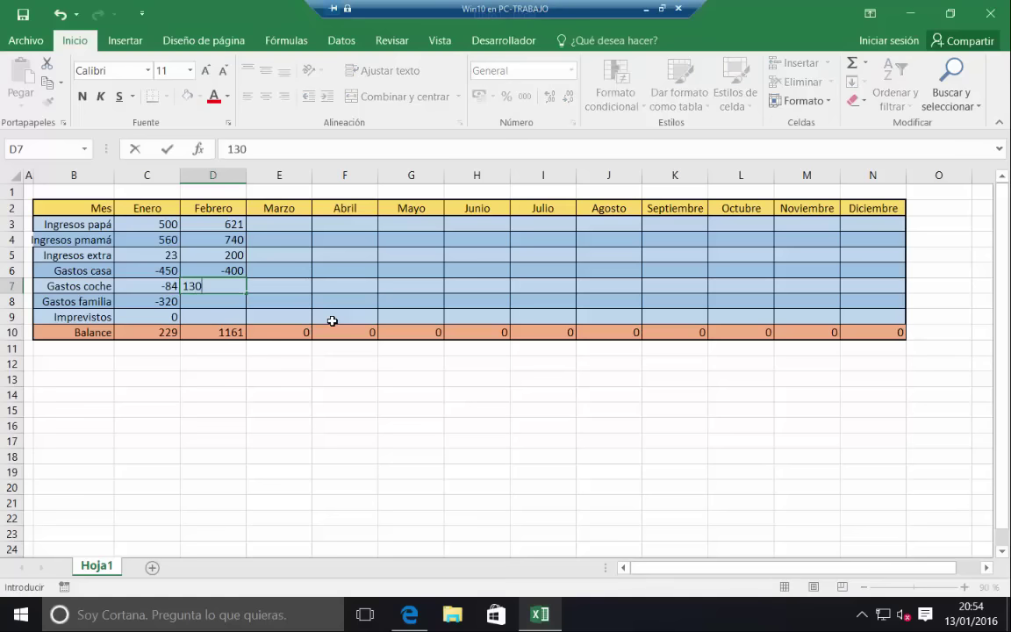
key(BackSpace)
key(BackSpace)
key(BackSpace)
text(-130)
key(Return)
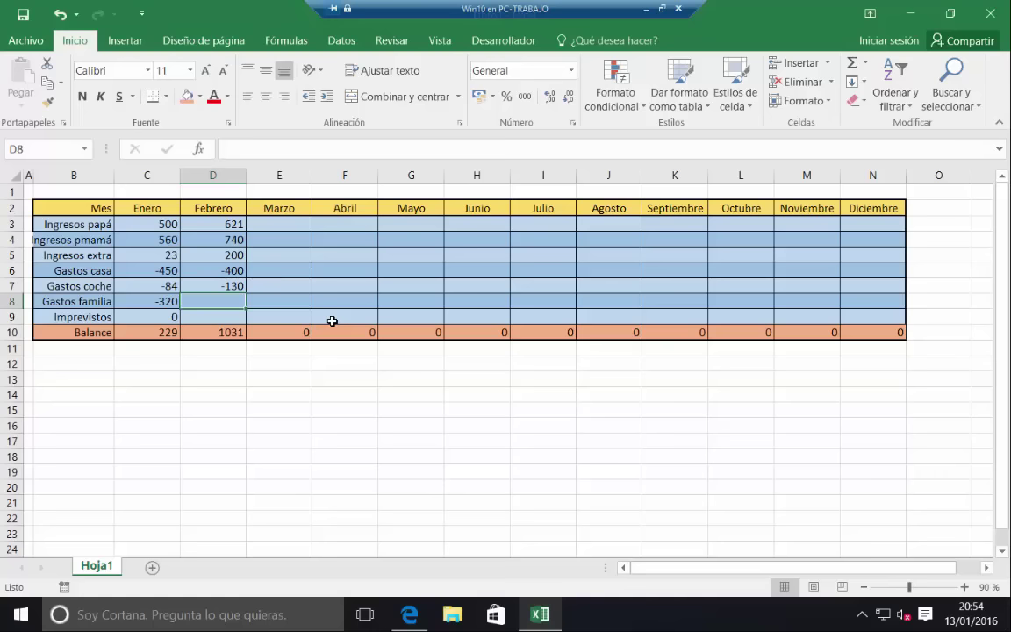
text(-450)
key(Return)
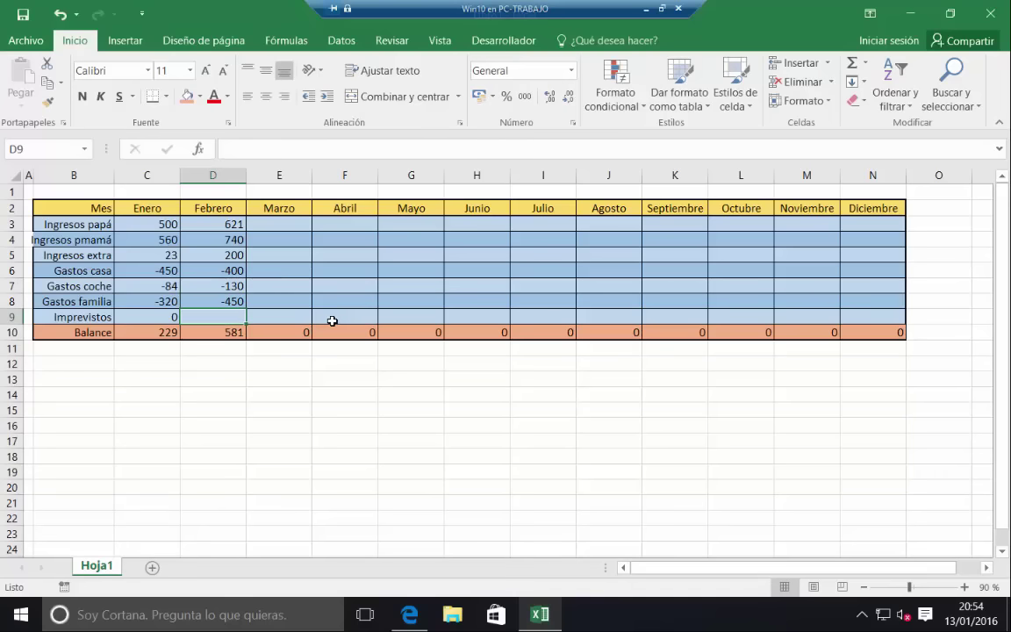
text(8)
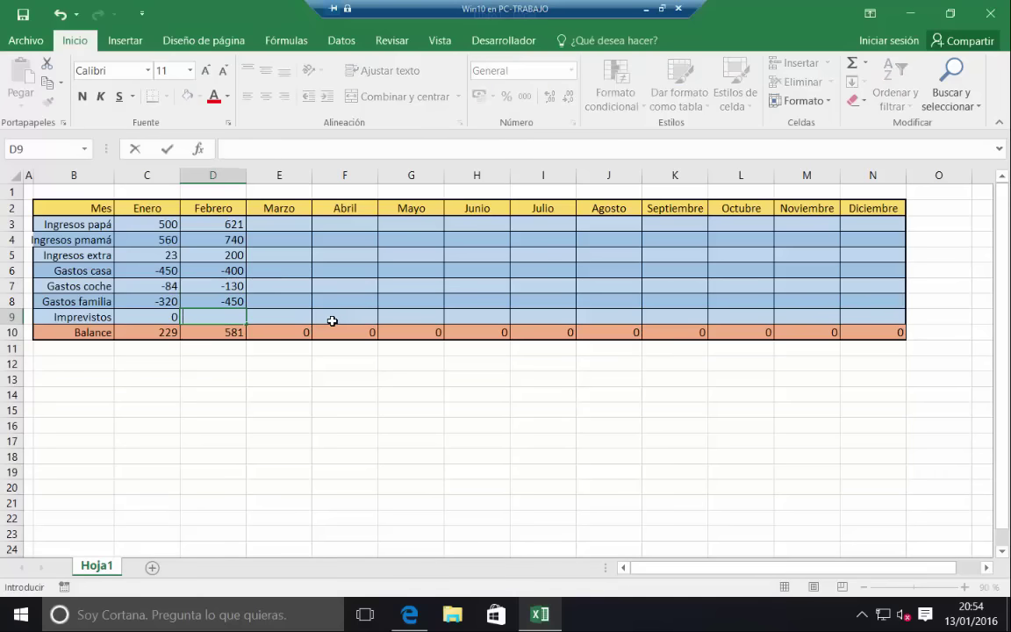
text(-80)
key(Return)
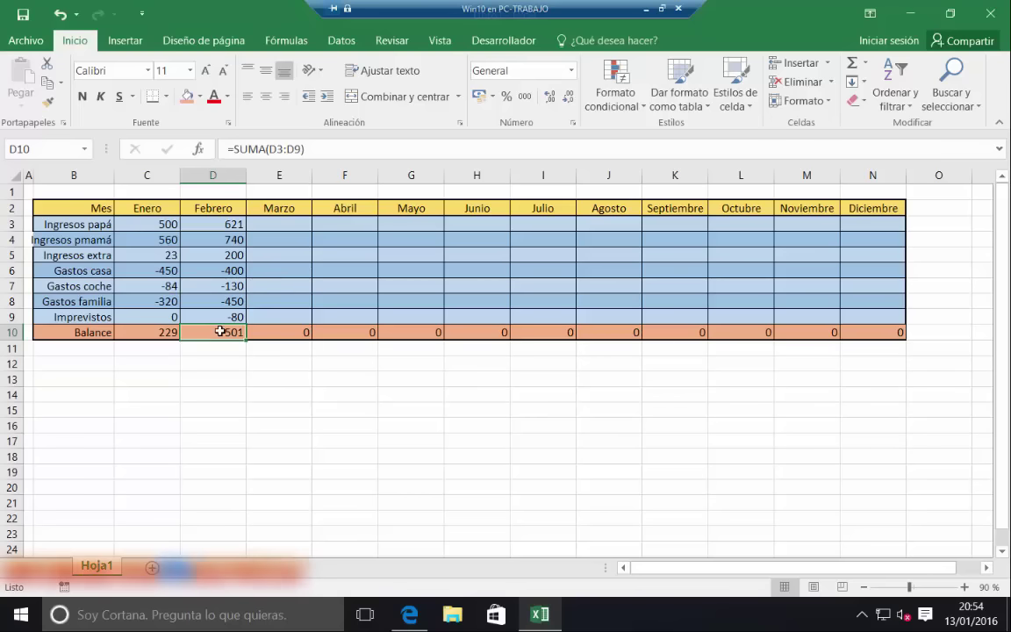
Add a bottom double border under the Ingresos extra row (row 5).
drag(77, 225, 827, 254)
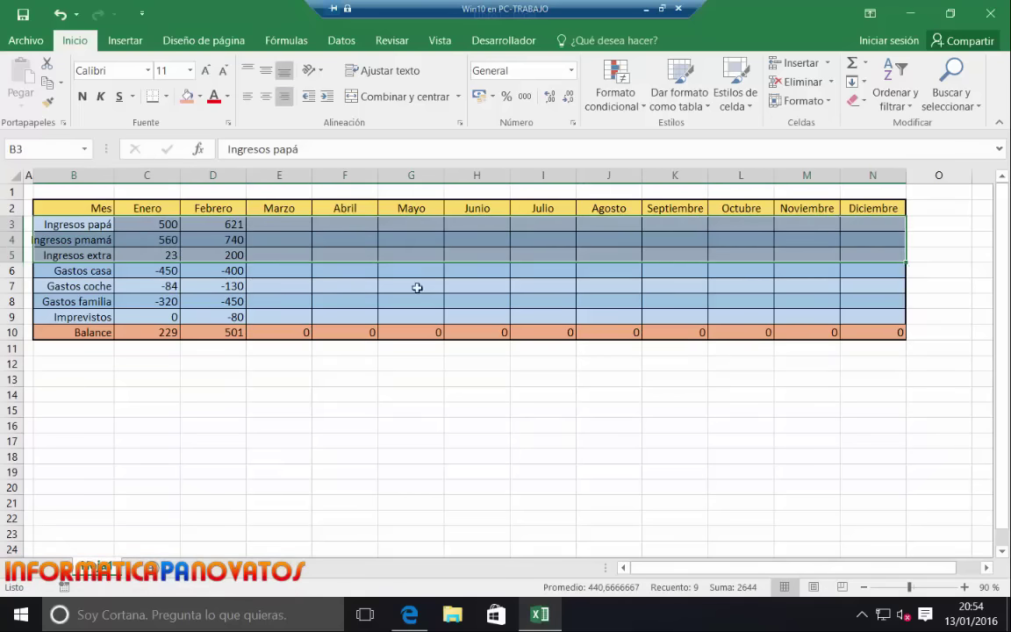
click(81, 256)
drag(300, 256, 827, 254)
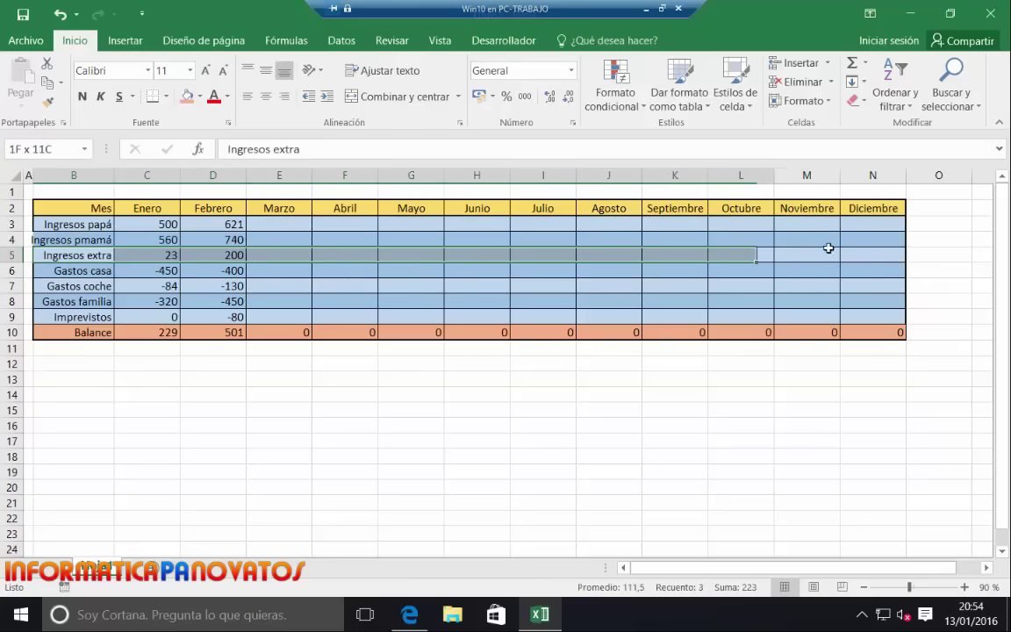
click(165, 97)
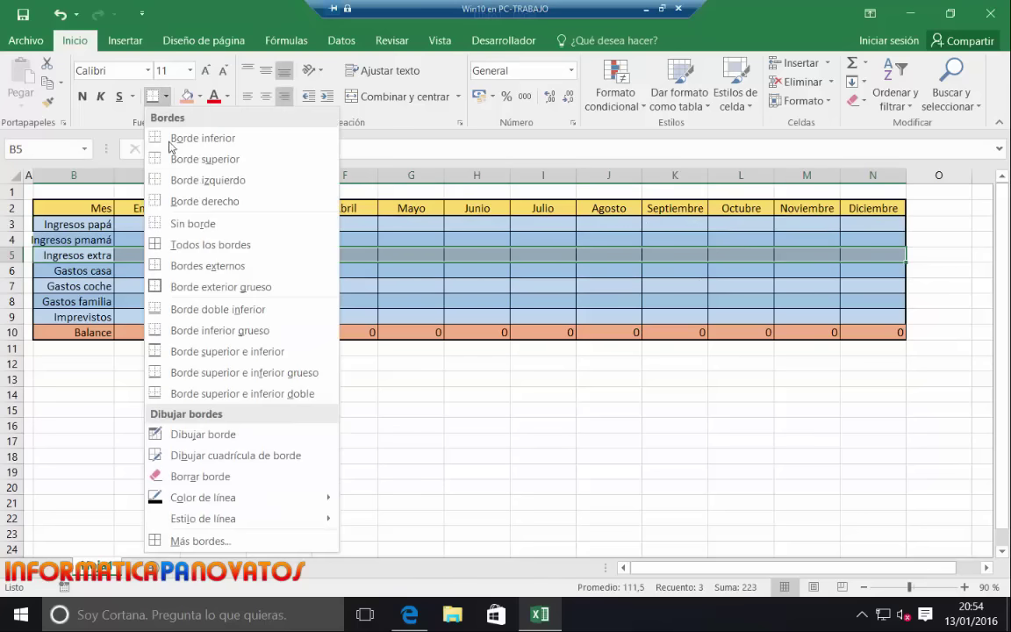
click(214, 309)
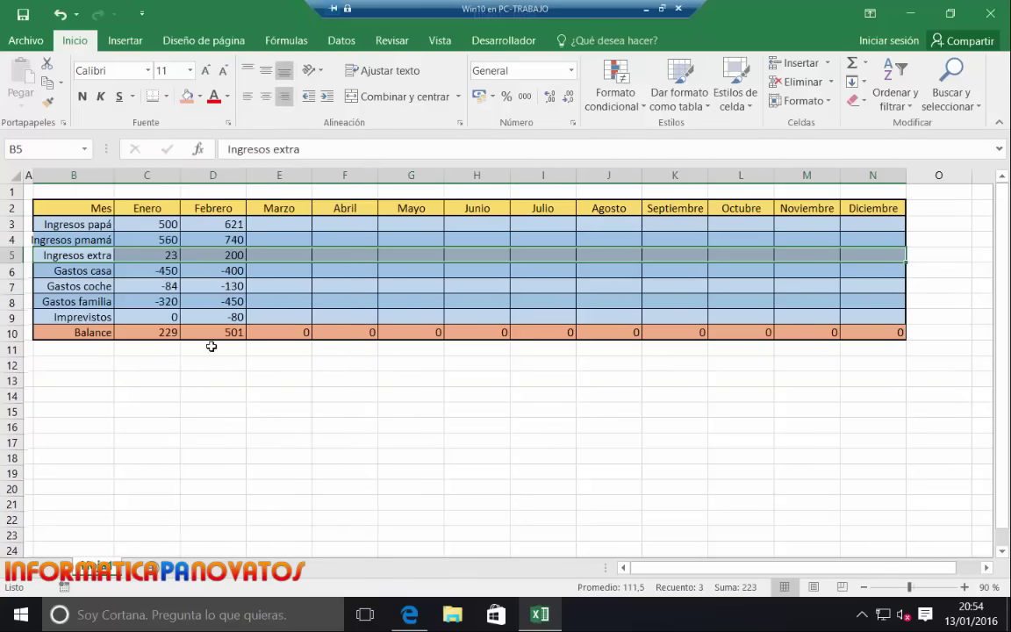
click(279, 395)
Shade expense rows 6 and 8 light orange and rows 7 and 9 darker orange.
mouse_move(71, 271)
mouse_down()
mouse_move(893, 312)
mouse_move(865, 316)
mouse_up()
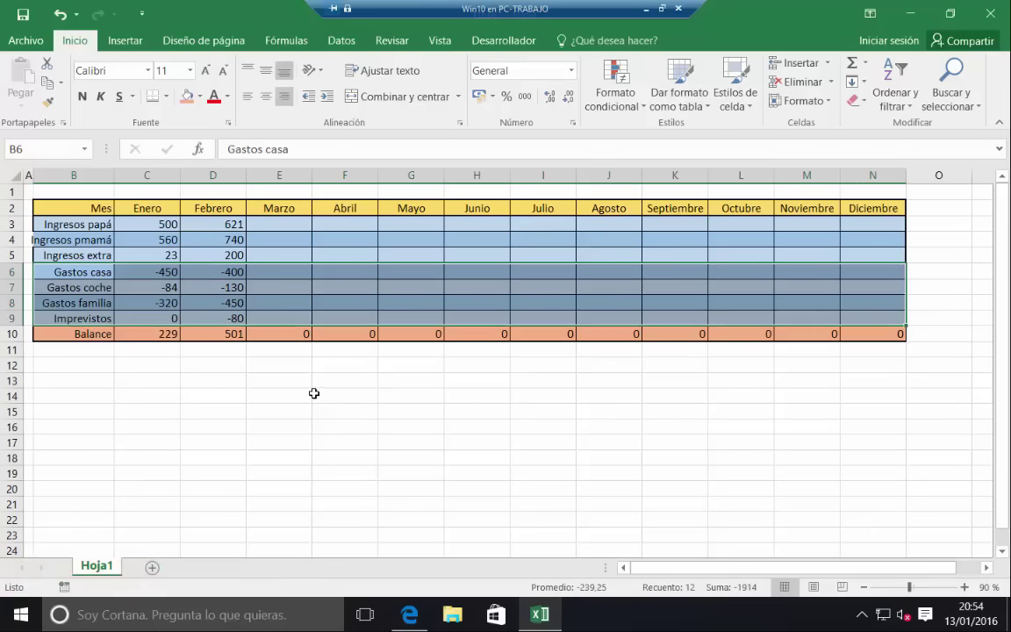
click(314, 393)
mouse_move(75, 271)
mouse_down()
mouse_move(805, 280)
mouse_move(834, 271)
mouse_up()
ctrl+drag(92, 303, 892, 302)
click(199, 97)
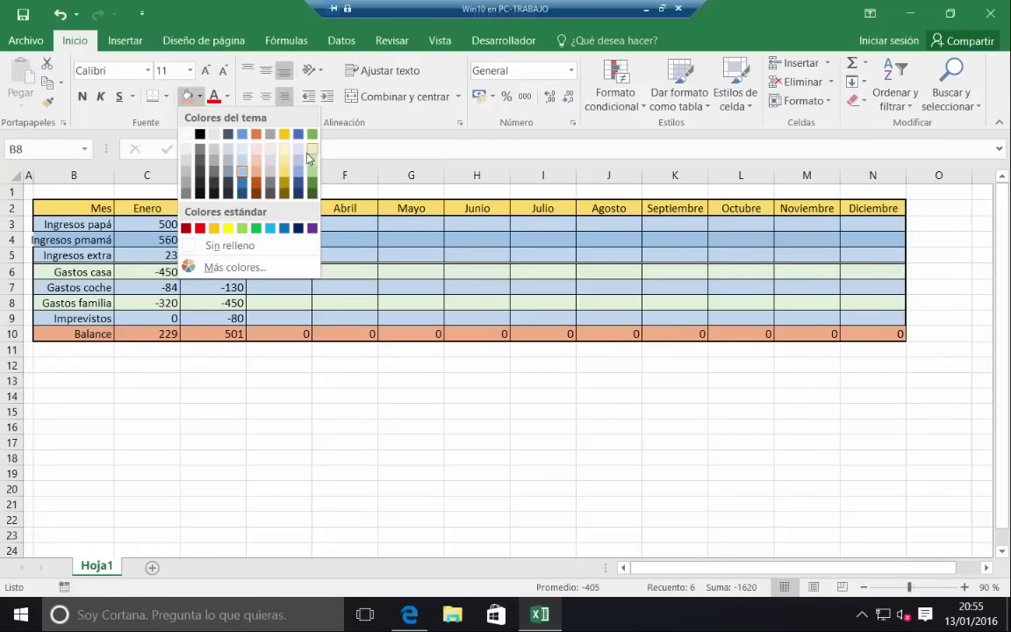
click(255, 154)
mouse_move(122, 288)
mouse_down()
mouse_move(835, 296)
mouse_move(890, 287)
mouse_move(122, 314)
mouse_up()
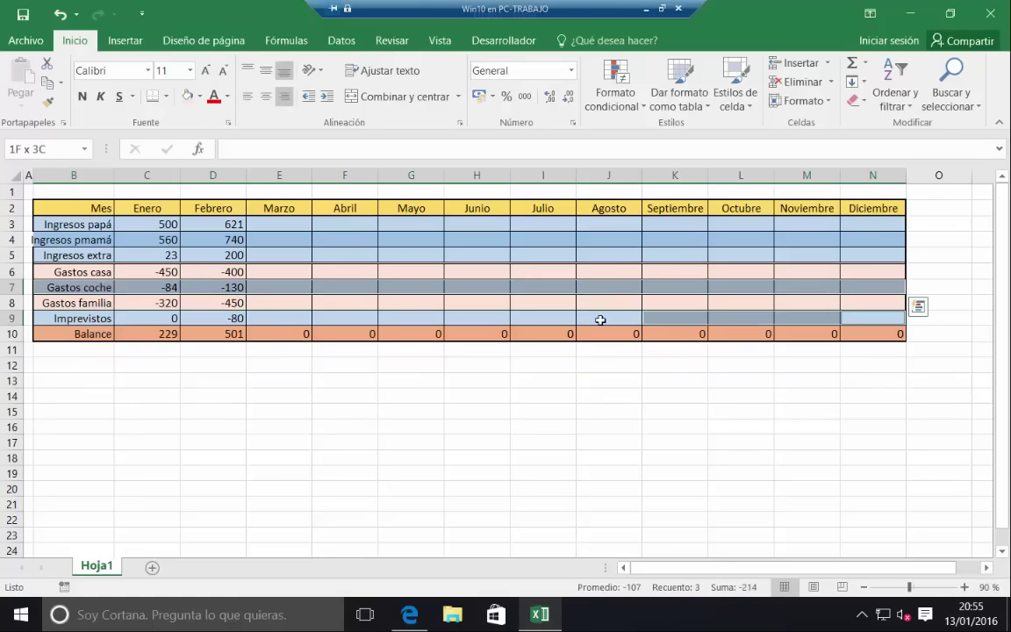
click(199, 96)
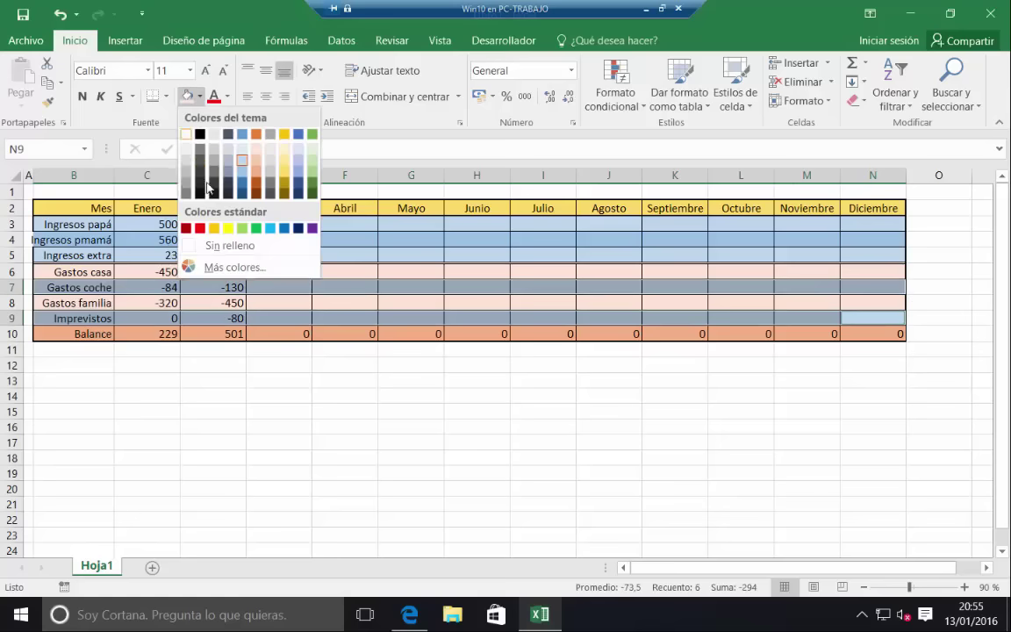
click(256, 179)
Fill the Balance row light green across all months.
drag(79, 334, 854, 335)
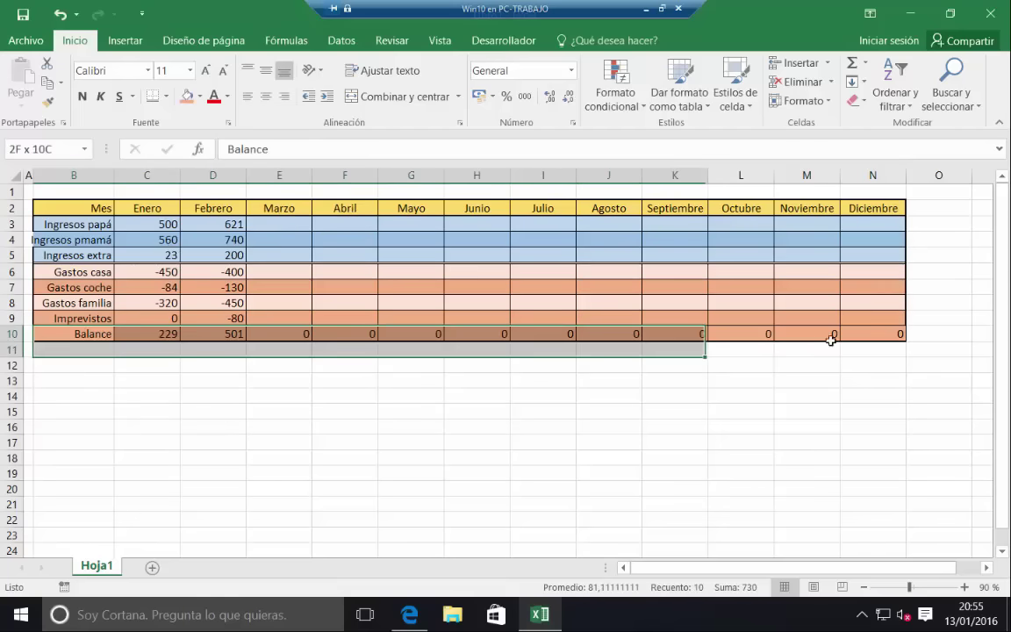
click(201, 97)
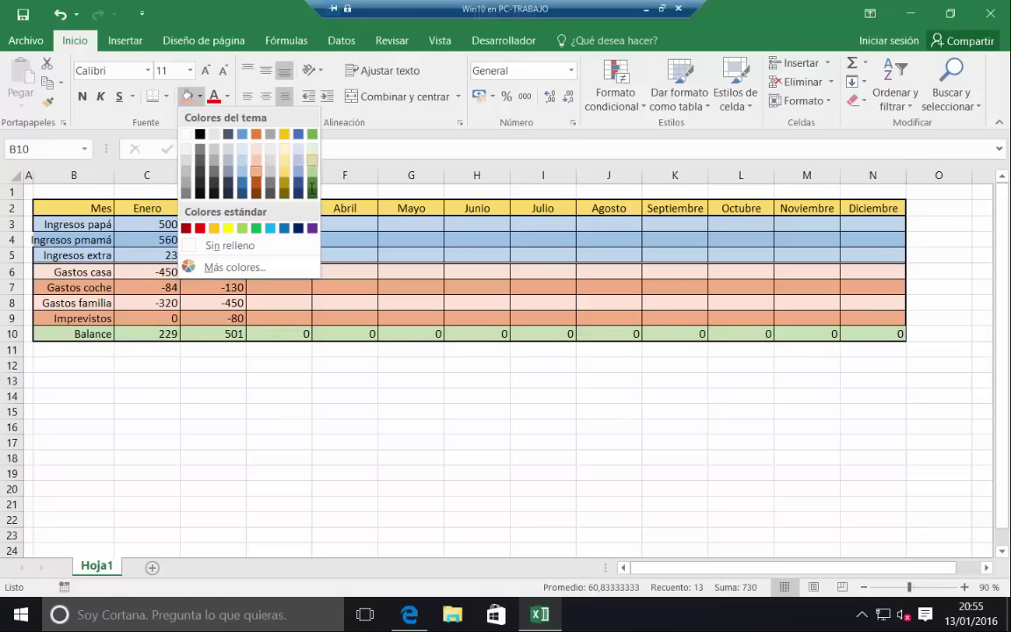
click(312, 187)
click(346, 445)
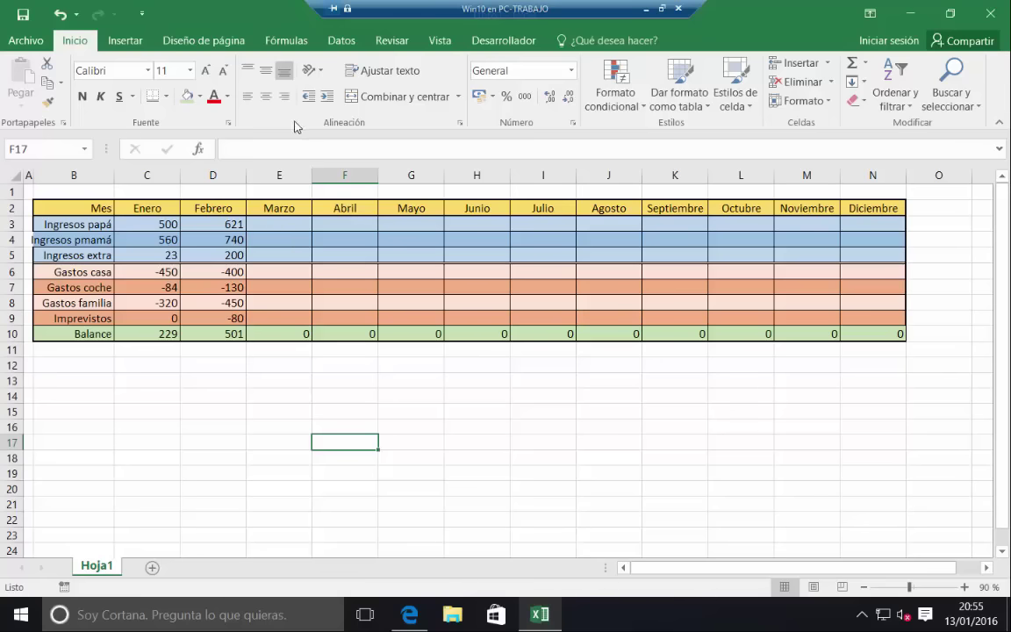
click(68, 207)
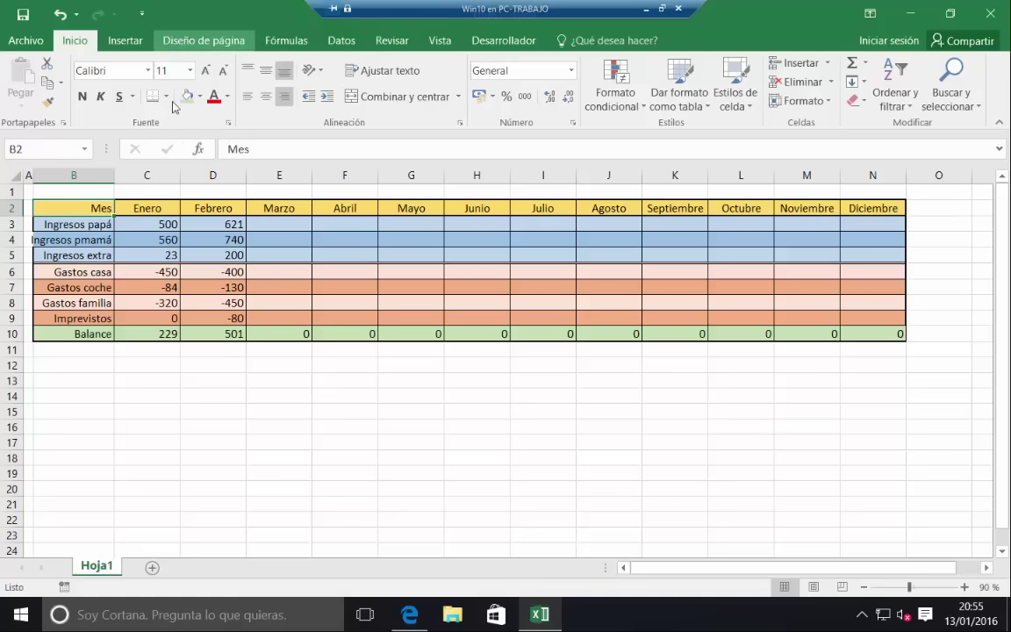
Switch the workbook to the Parallax theme from the Page Layout Themes gallery.
click(178, 42)
click(20, 84)
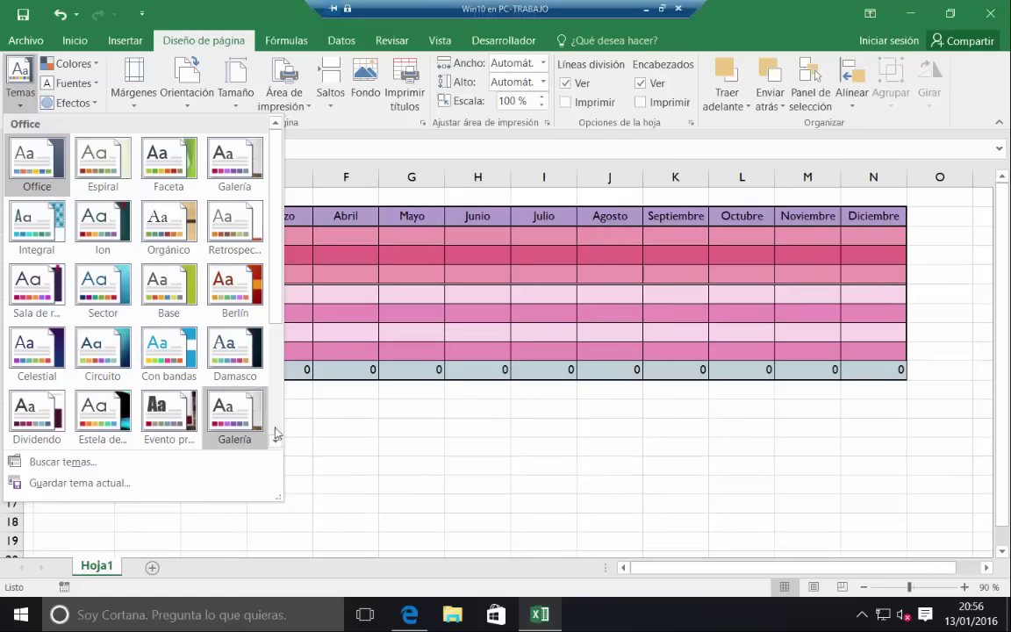
scroll(246, 361, down, 3)
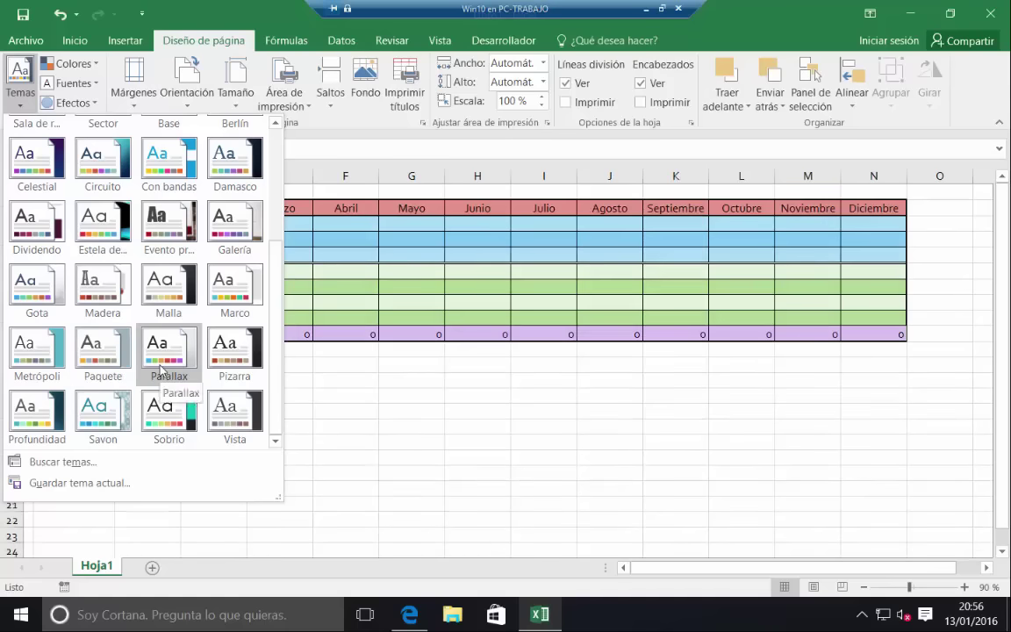
click(161, 369)
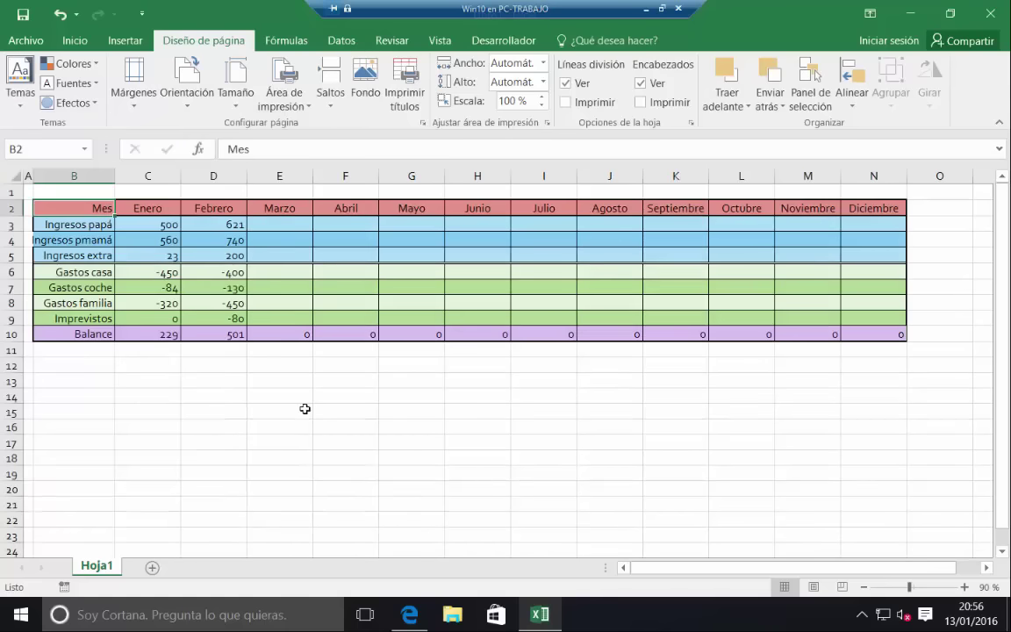
click(194, 397)
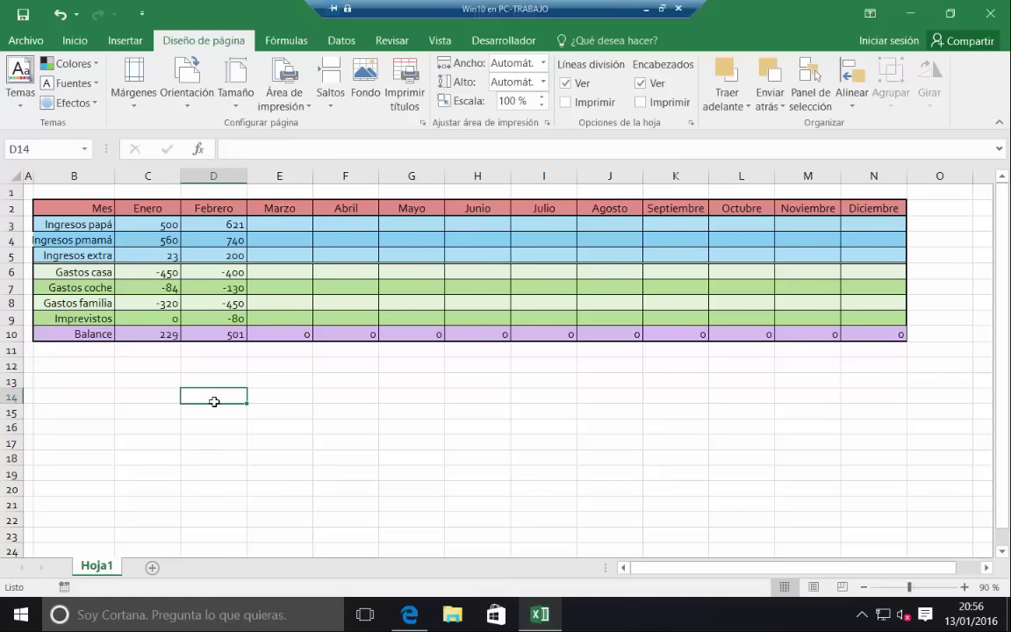
Return from the YouTube channel in Edge to Excel and open the File Información page.
click(396, 621)
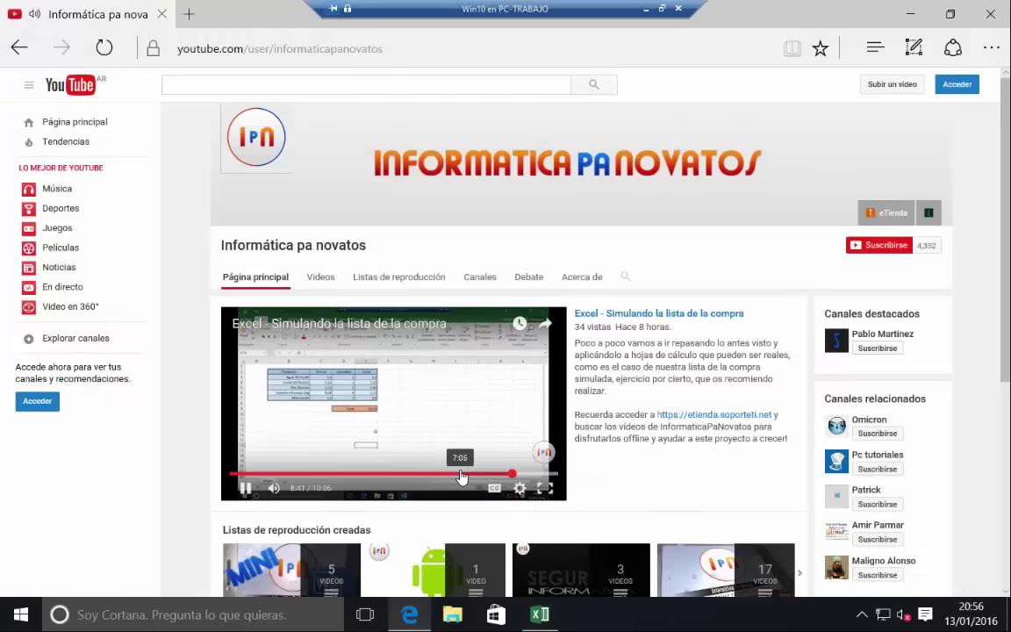
click(540, 614)
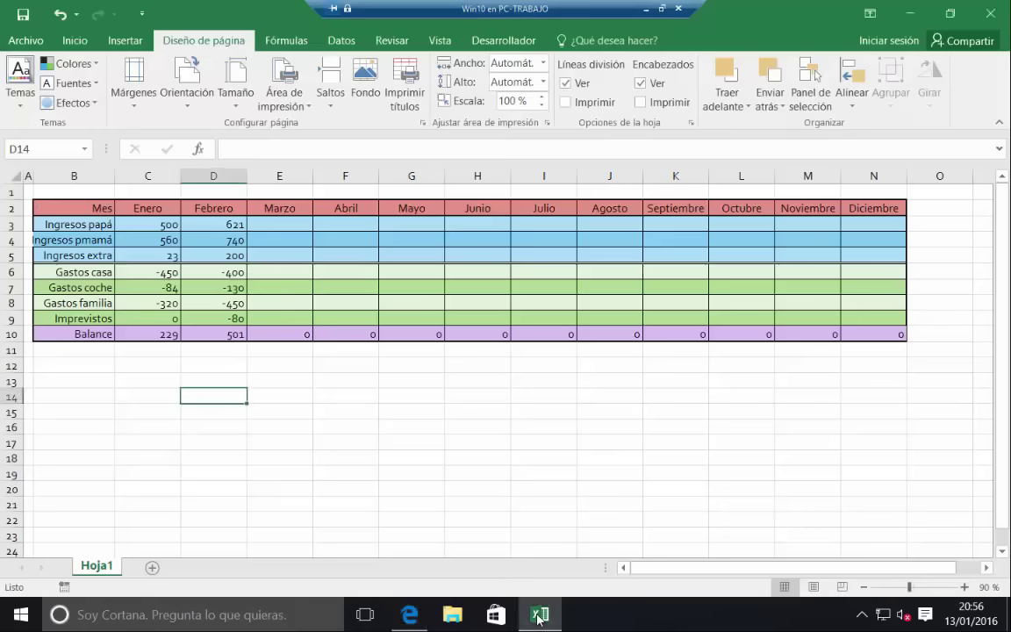
click(429, 615)
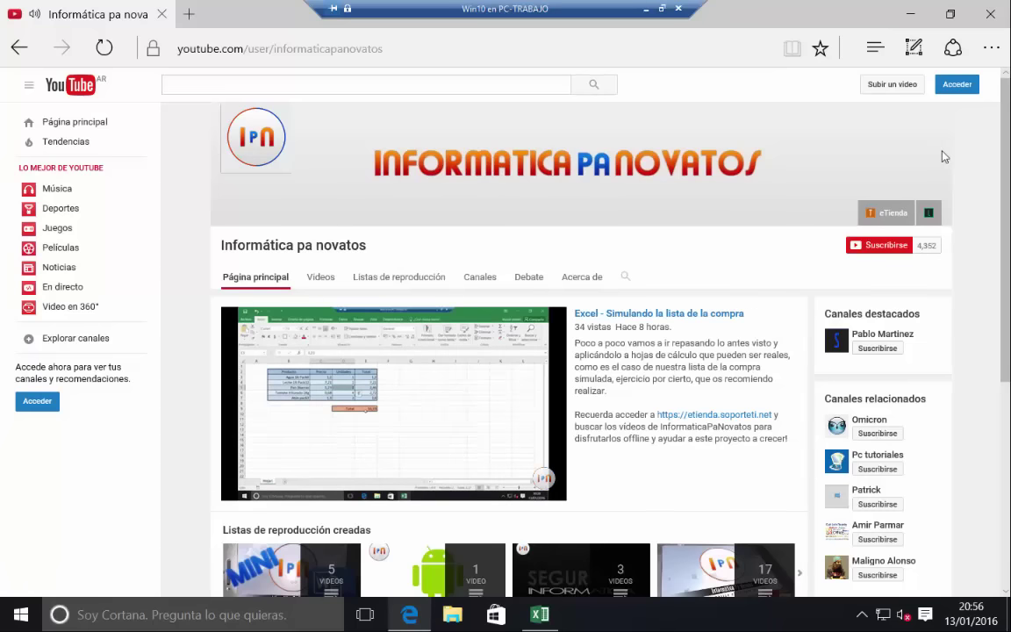
key(alt+Tab)
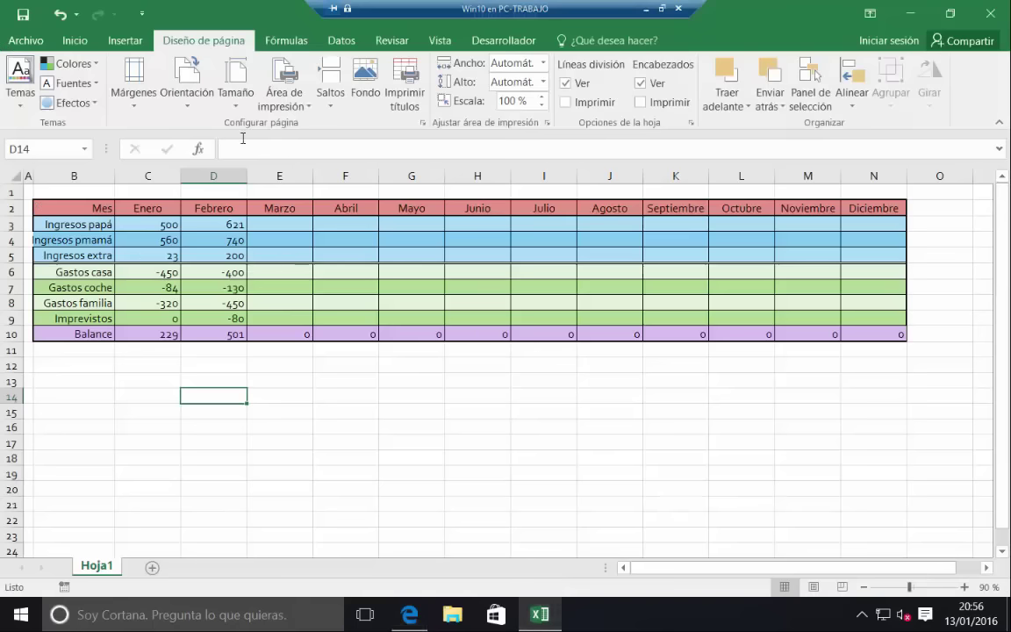
click(26, 42)
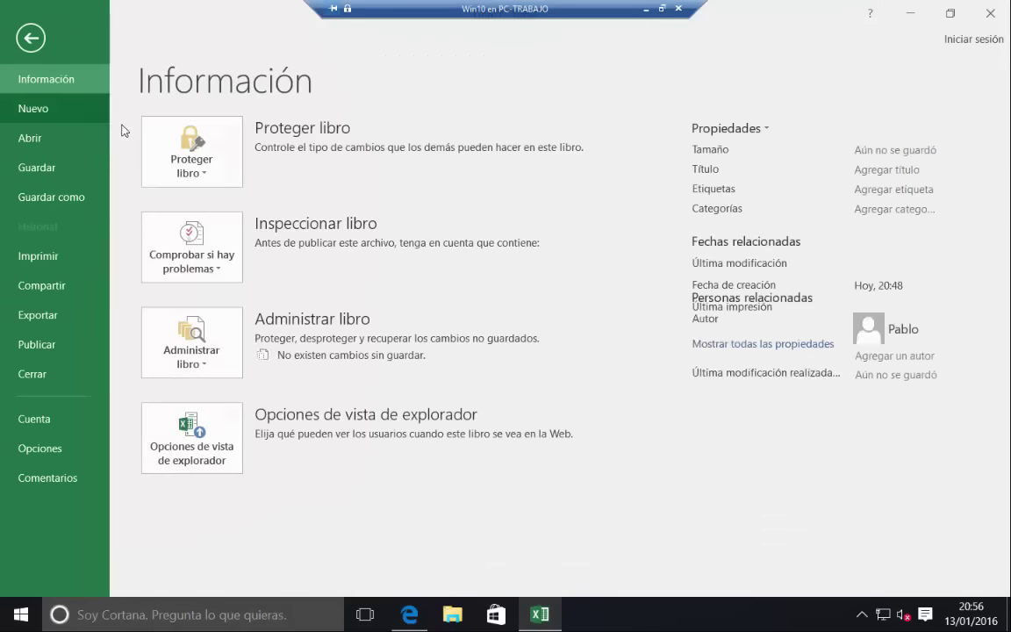
In Save As, create and open a Desktop folder named 'Mas 500 reps y 5000 subs uploads'.
click(78, 202)
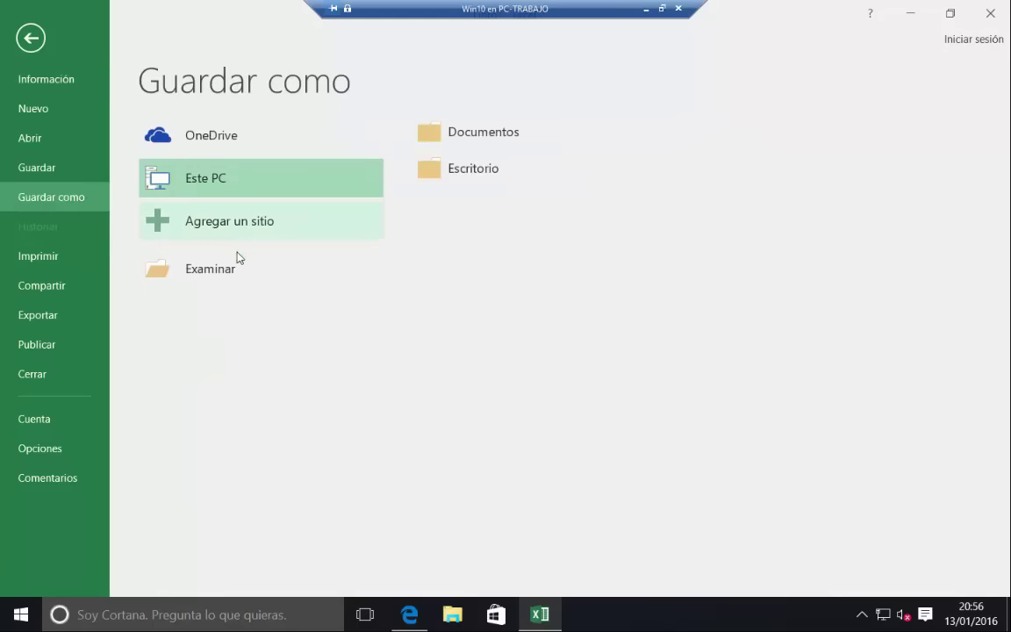
click(471, 181)
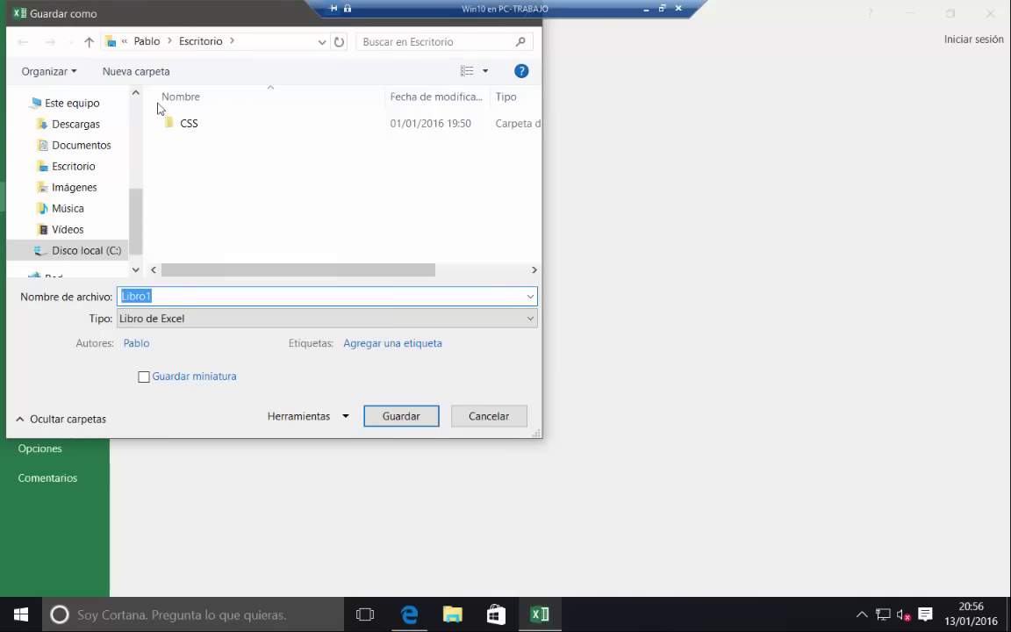
click(136, 71)
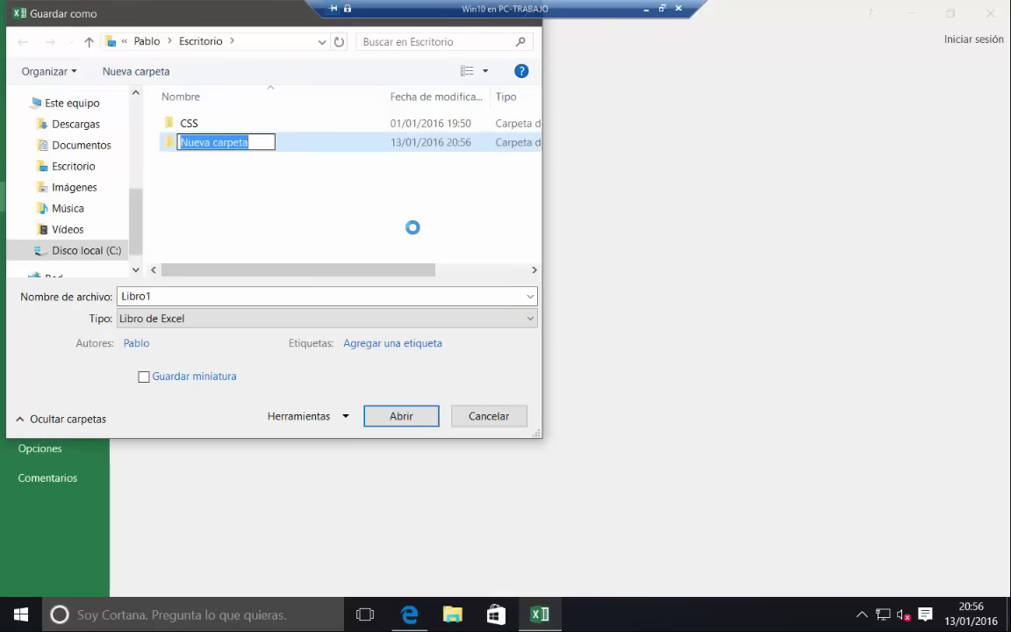
text(Mas 500 reps y 5000)
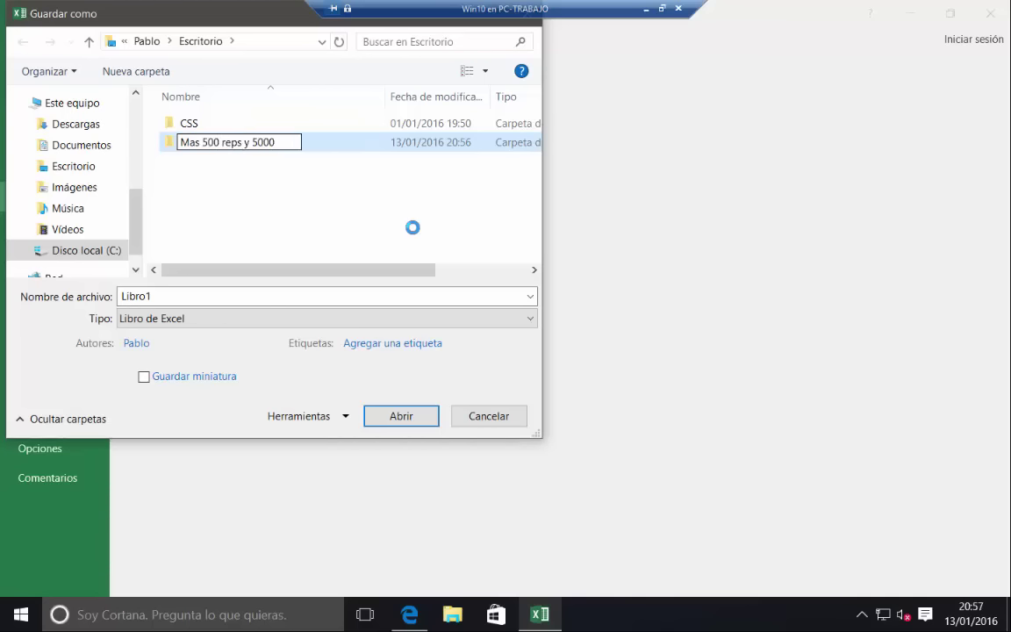
text( subs uploads)
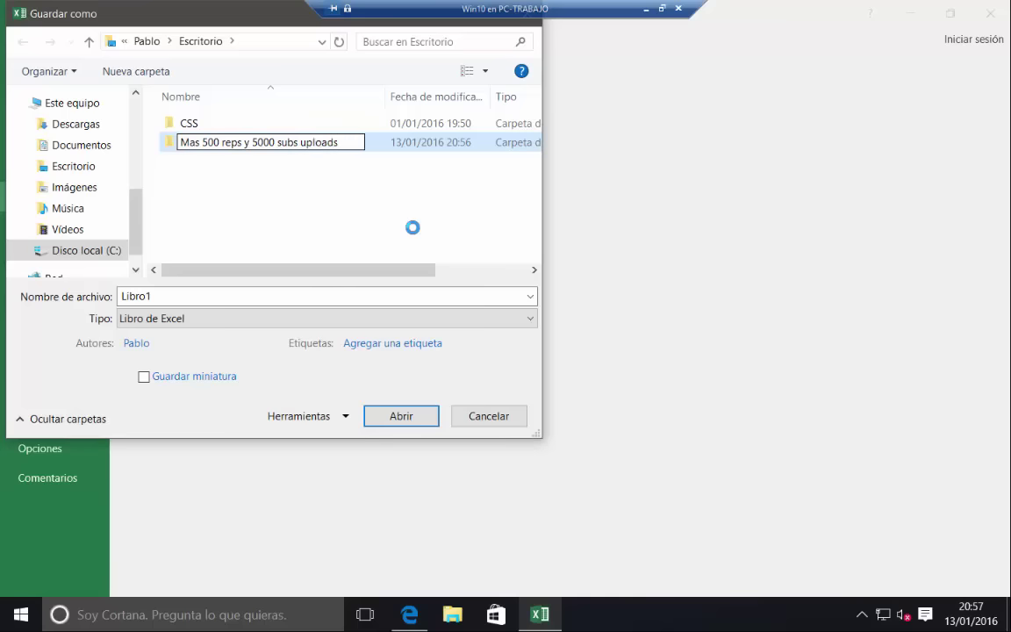
key(Return)
key(Return)
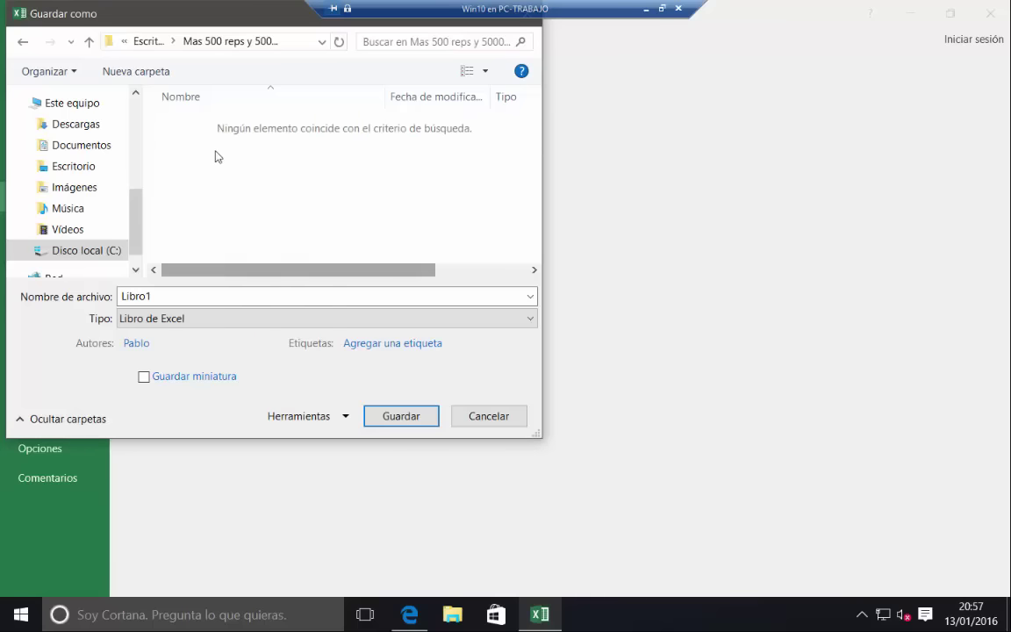
Save the workbook there as 'Ejercicio contabilidad doméstica 1' and close Excel.
text(Ejercicio c)
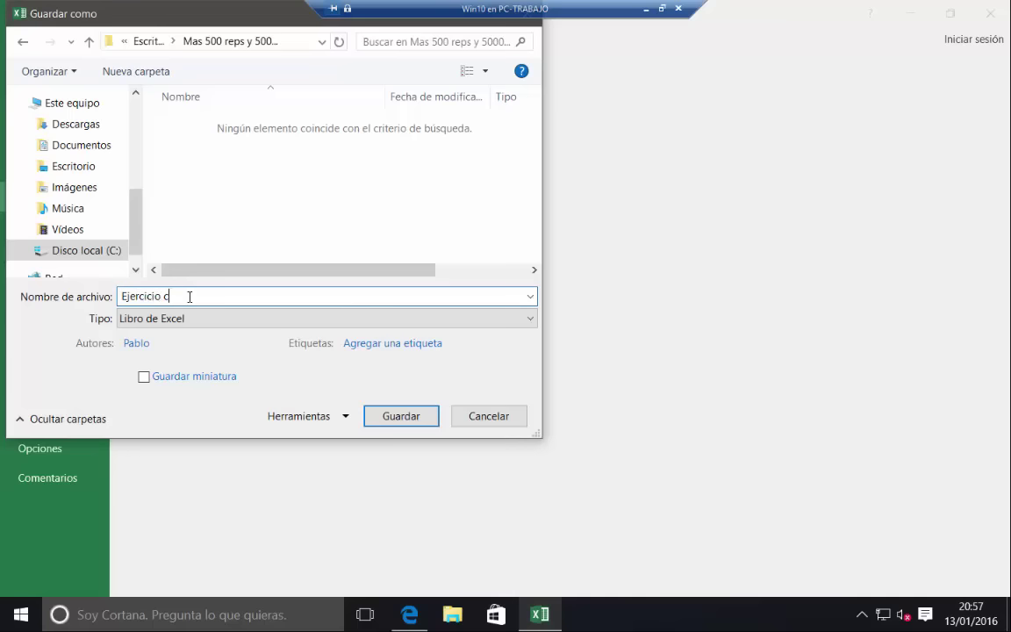
text(ad domé)
key(Return)
right_click(191, 303)
key(Escape)
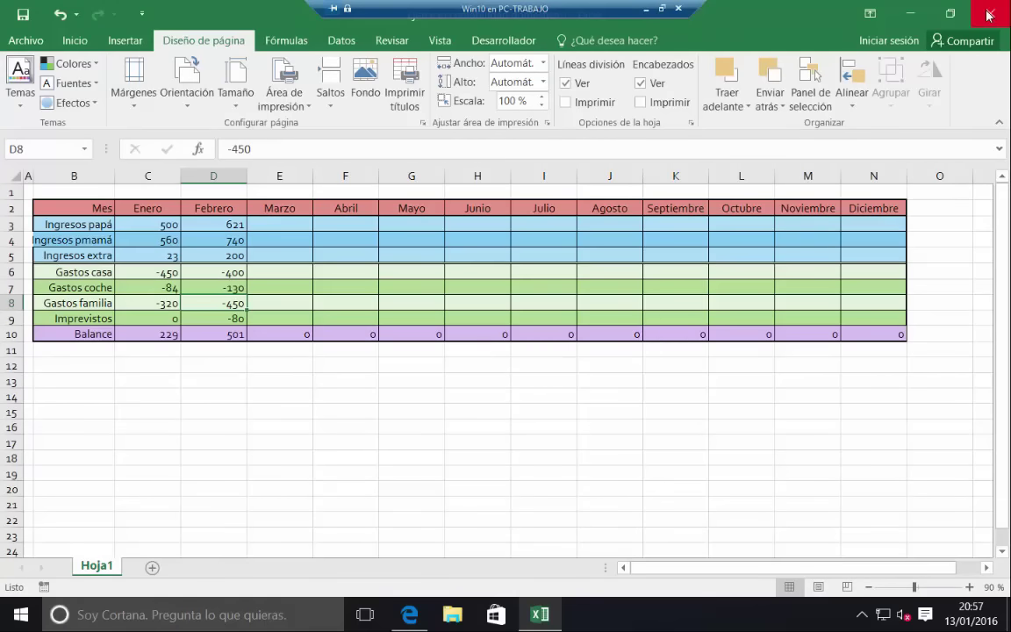
click(990, 13)
Reopen 'Ejercicio contabilidad doméstica 1' from the new desktop folder, close it, and return to Edge.
click(908, 16)
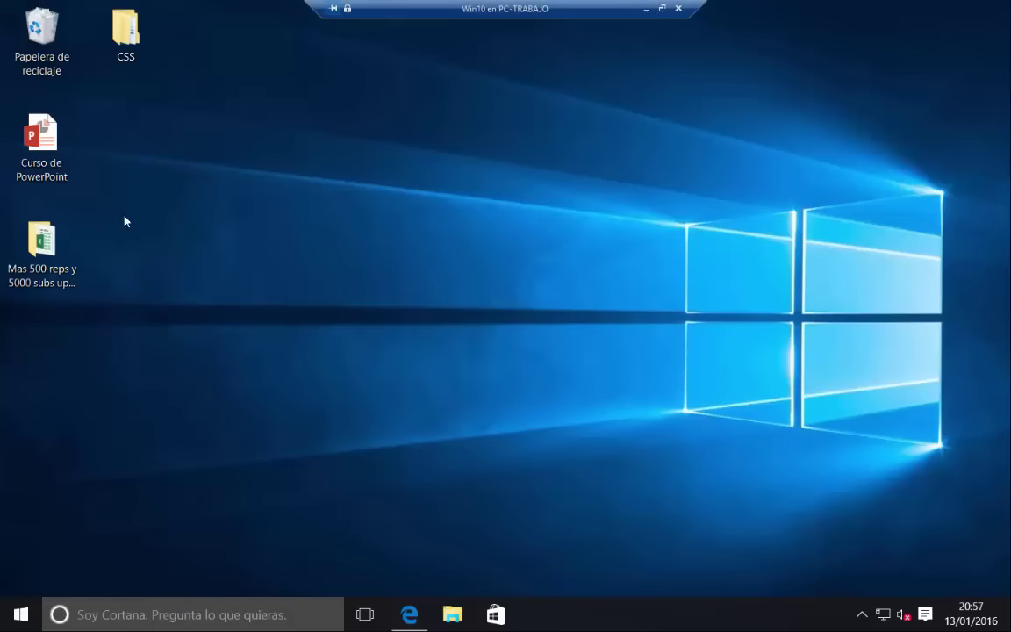
double_click(41, 242)
click(327, 195)
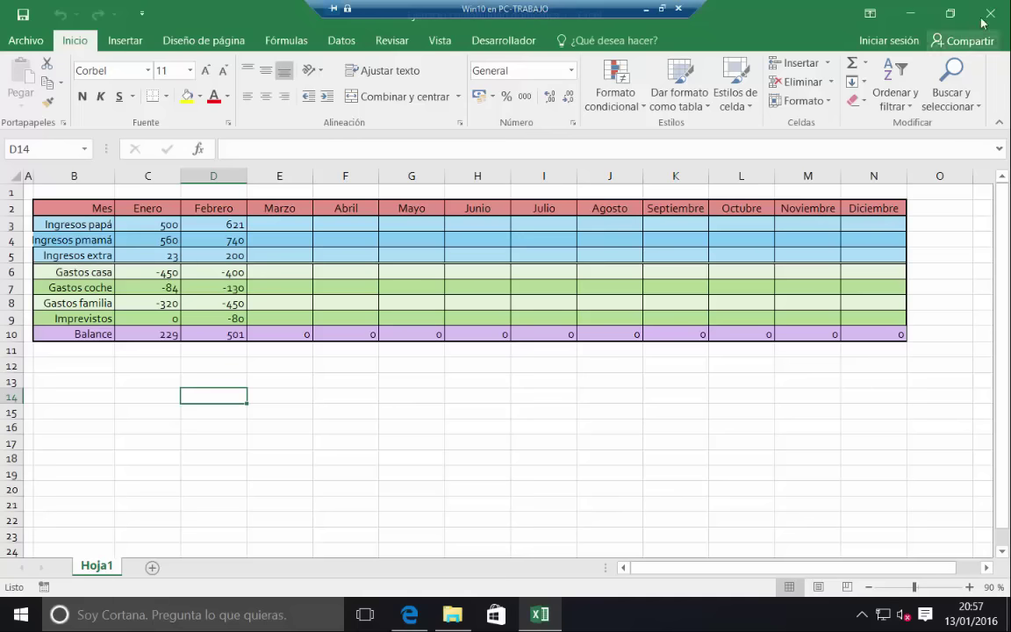
key(alt+F4)
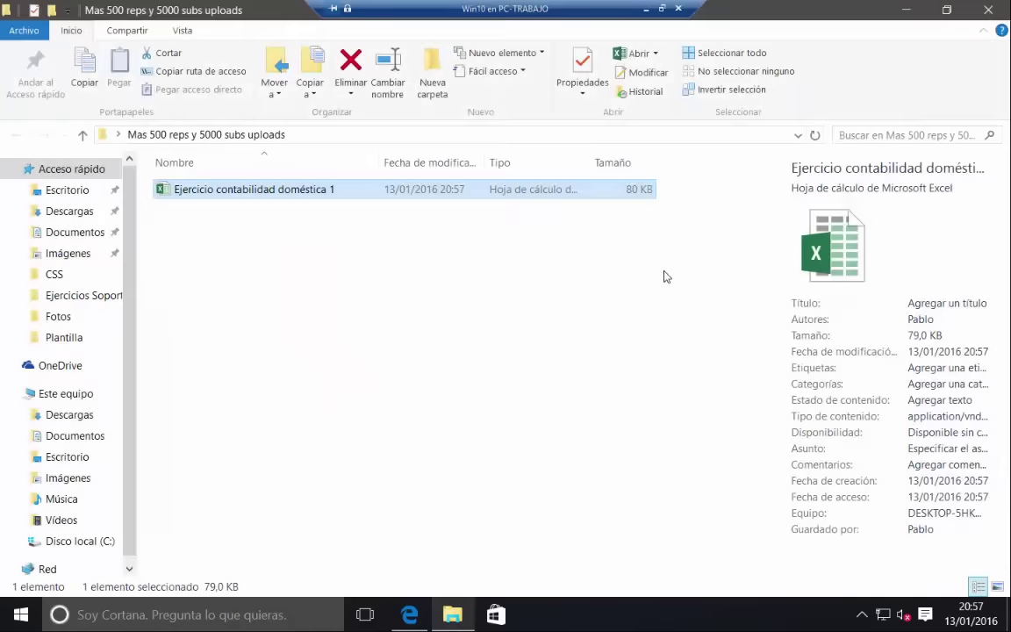
click(409, 615)
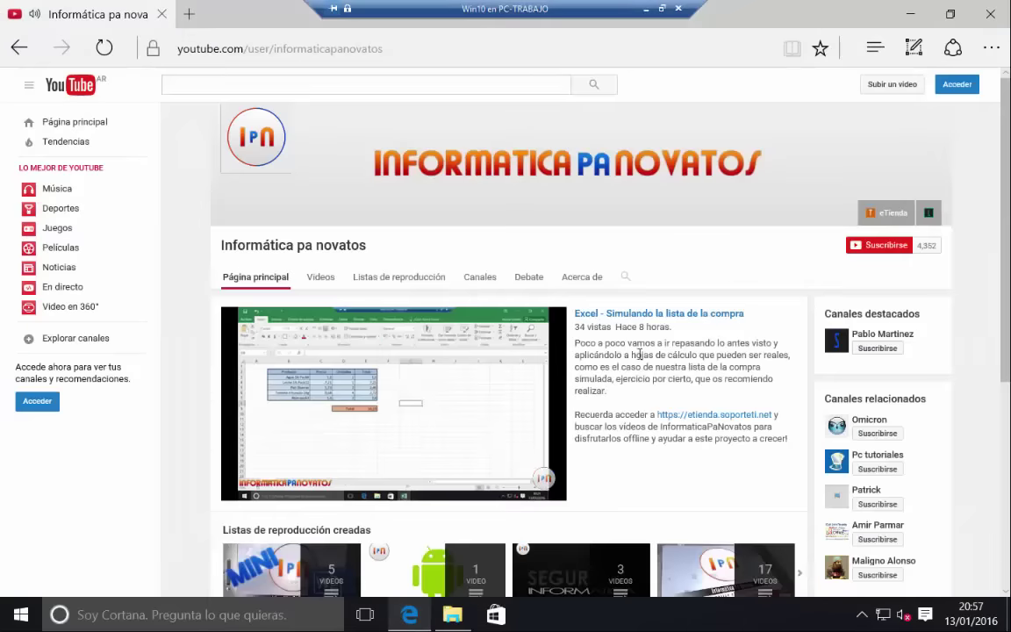